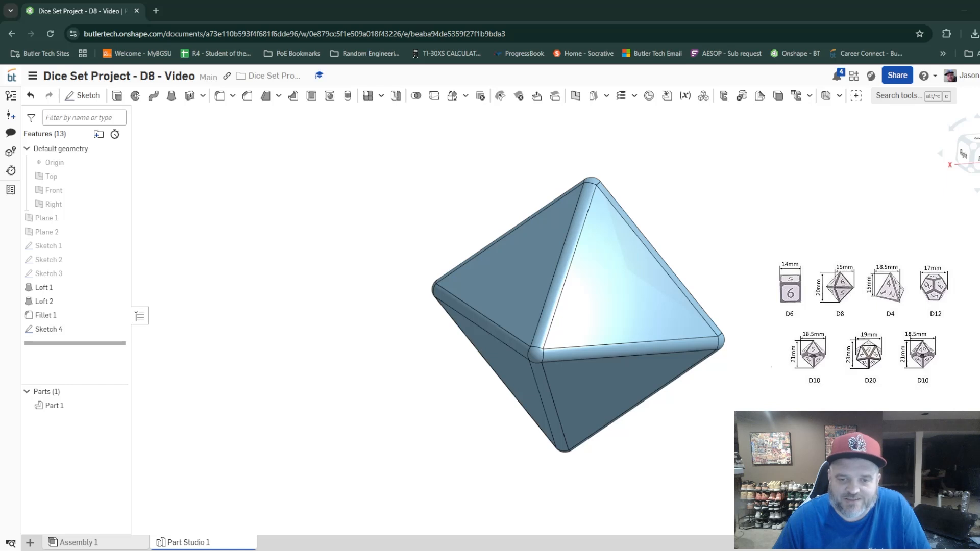
Create a new part studio and hide its Front and Right planes so only the Top plane is shown
right_click_drag(607, 312, 626, 244)
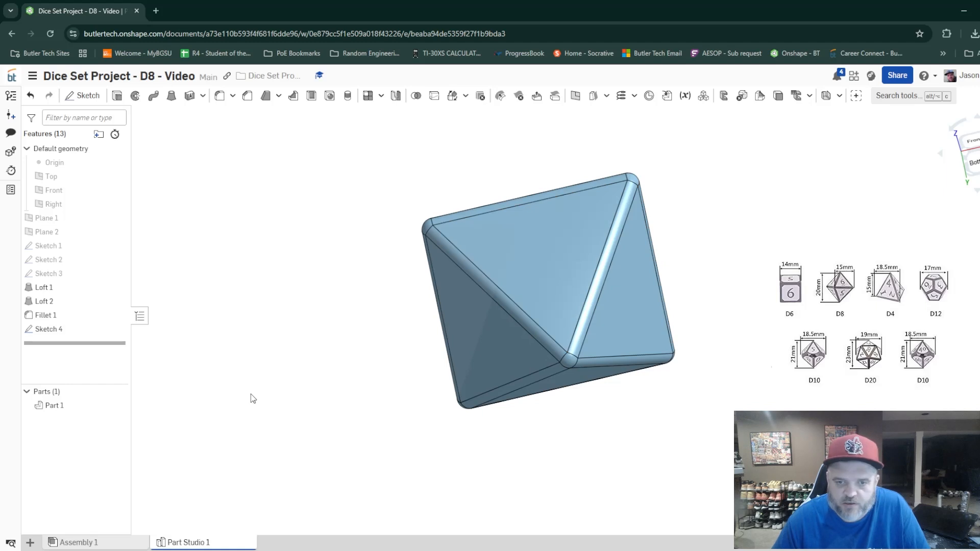
left_click(30, 543)
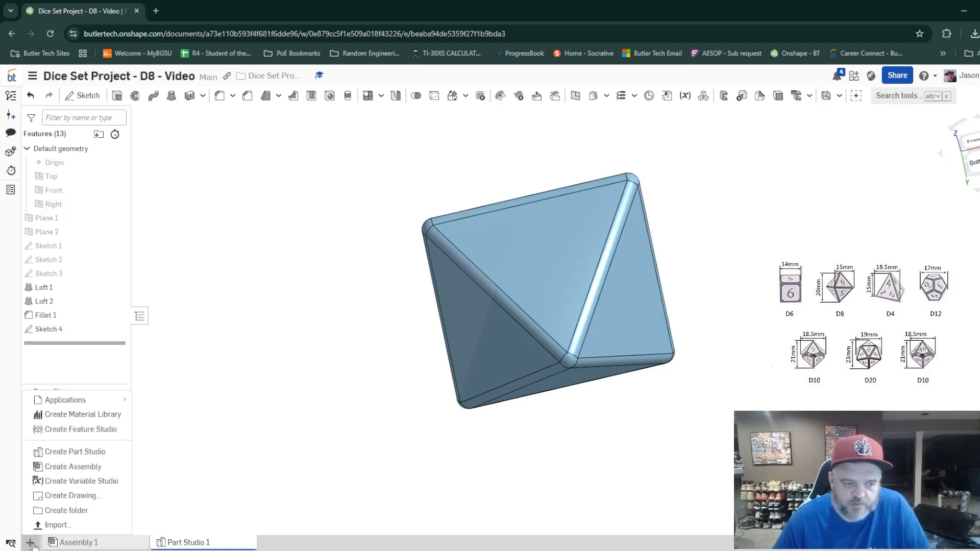
left_click(75, 453)
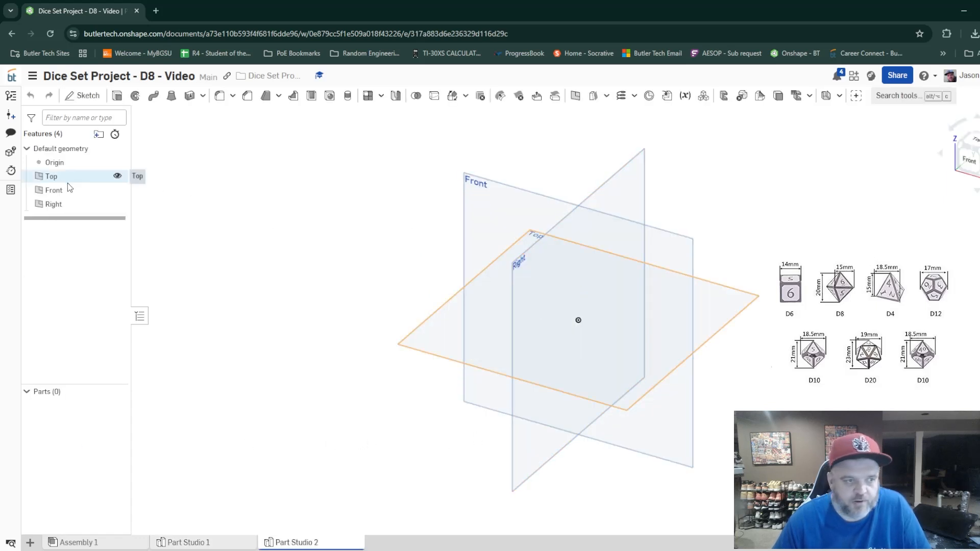
left_click(117, 191)
left_click(117, 204)
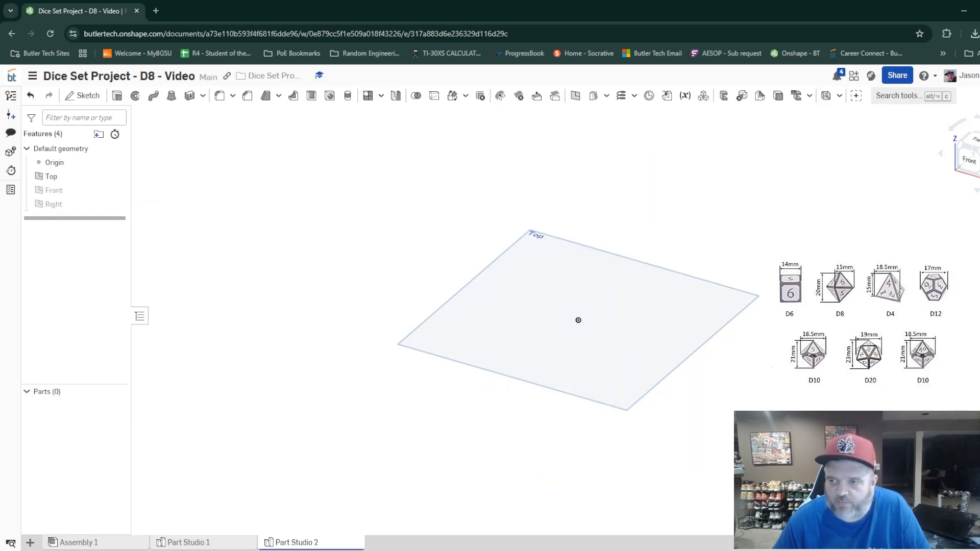
Start a sketch on the Top plane and draw a center point rectangle around the origin, about 1.182 by 1.064 in
left_click(972, 138)
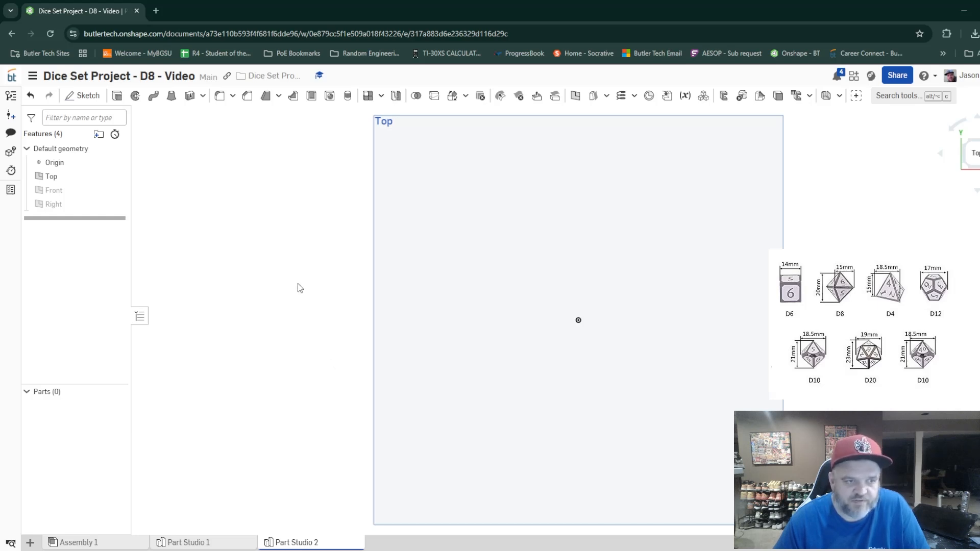
left_click(86, 97)
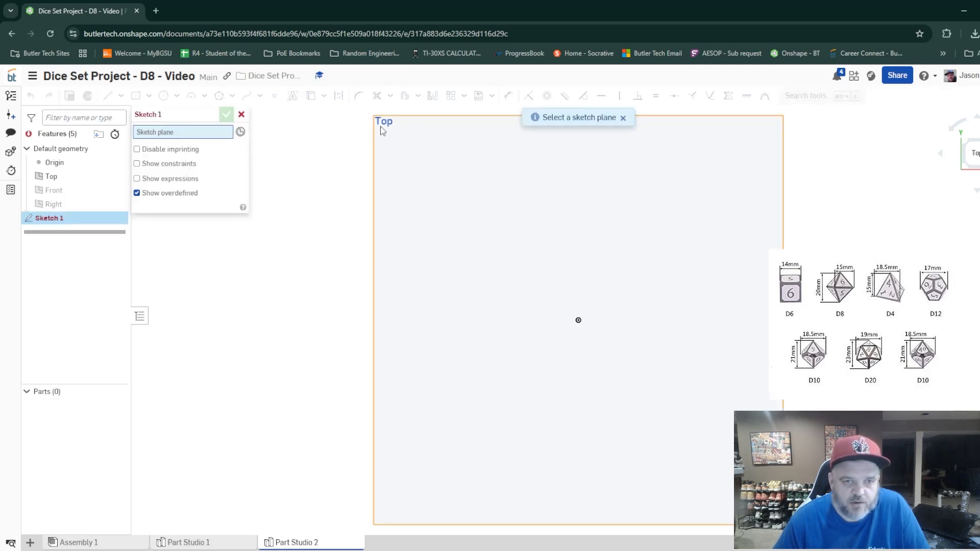
left_click(387, 124)
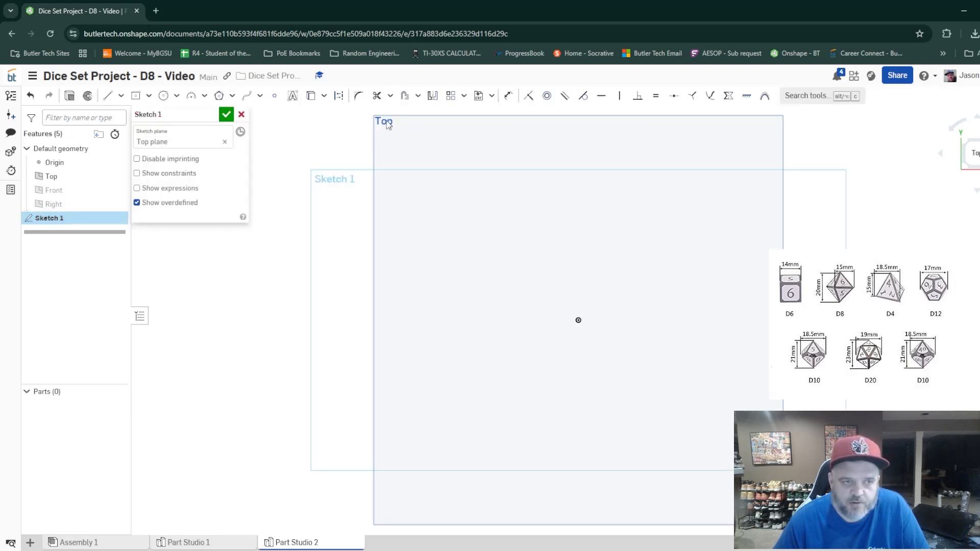
left_click(148, 95)
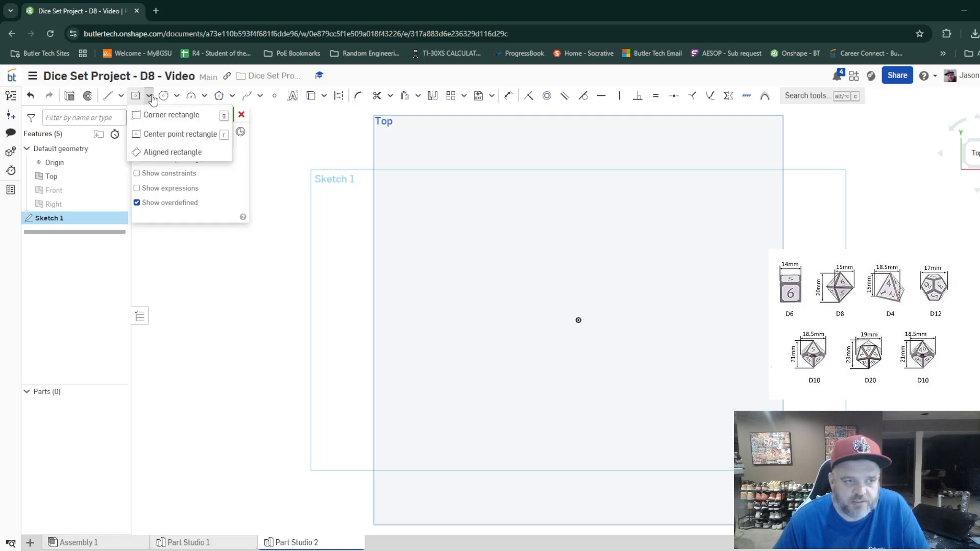
left_click(171, 135)
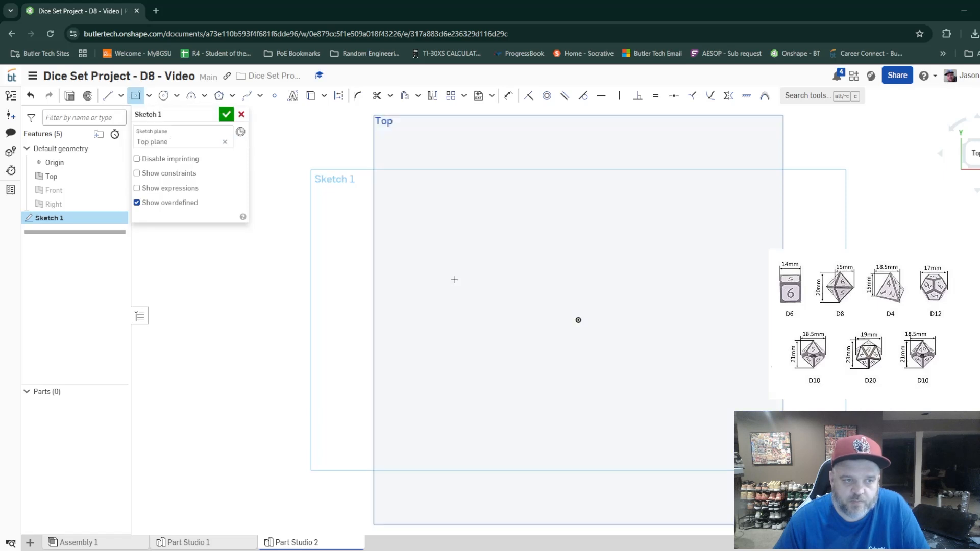
left_click(577, 320)
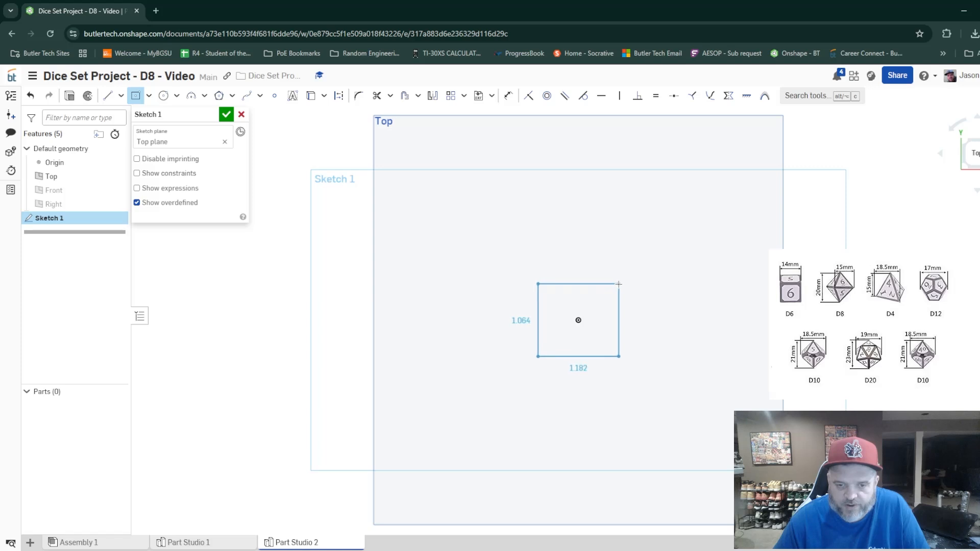
left_click(618, 283)
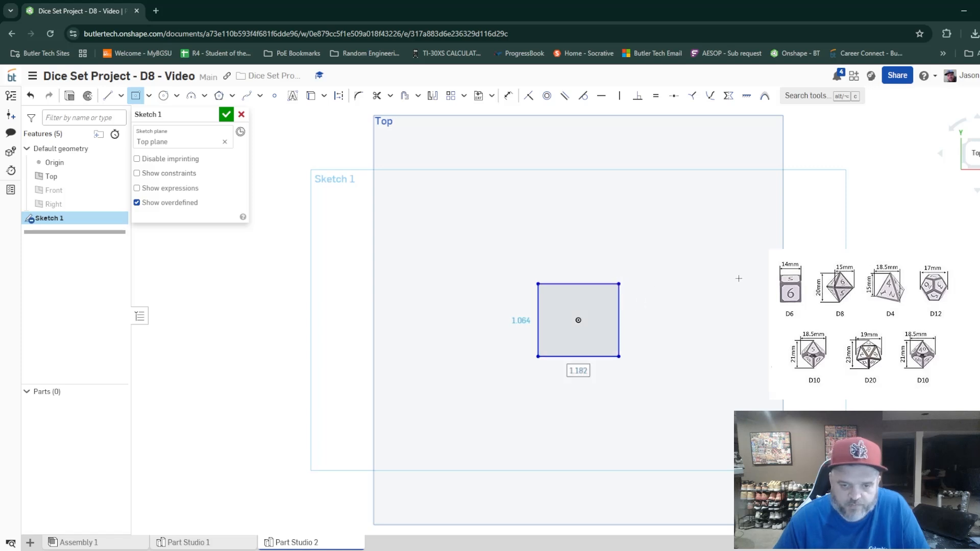
Set the rectangle's width and height to 1 in each and finish the sketch
type("1")
key("Tab")
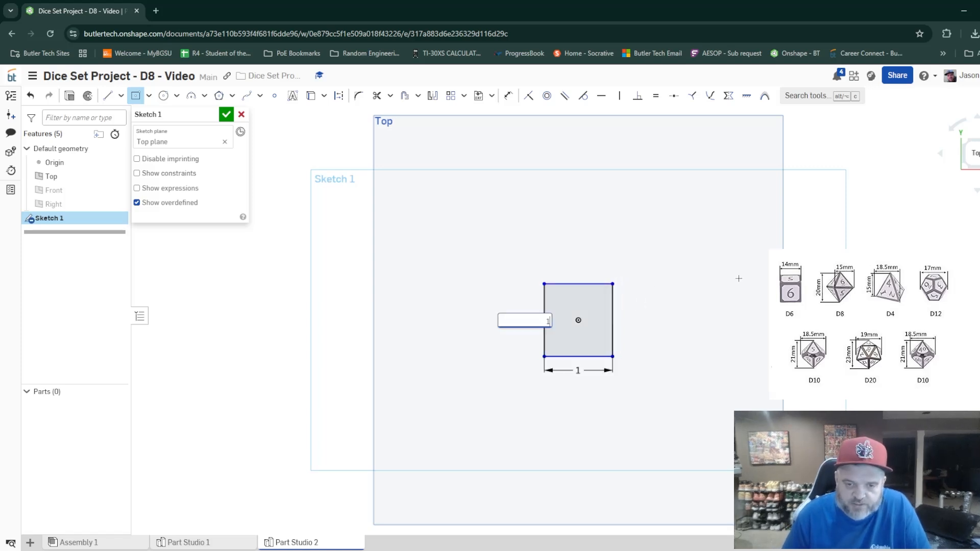
type("1")
key("Return")
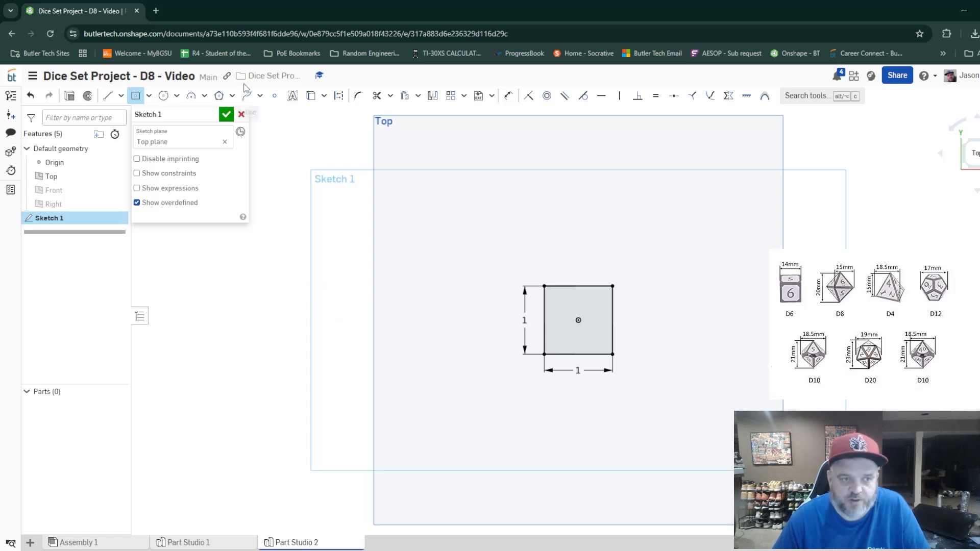
left_click(227, 113)
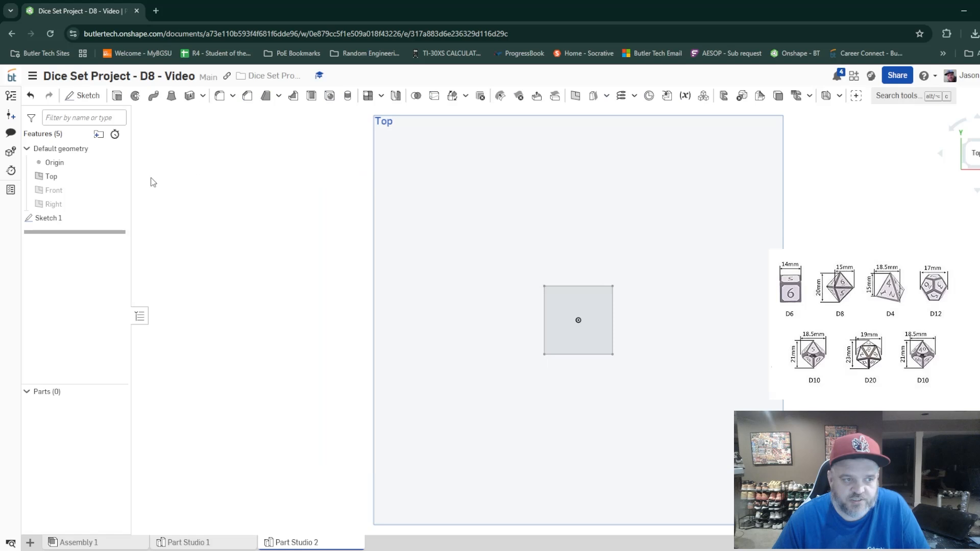
Create a plane offset 0.667 in above the Top plane
right_click(57, 178)
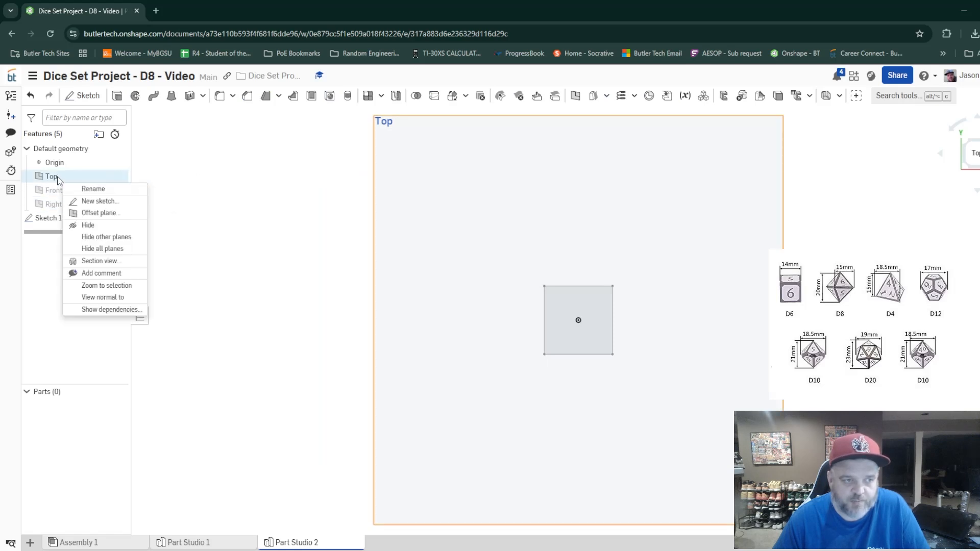
left_click(107, 215)
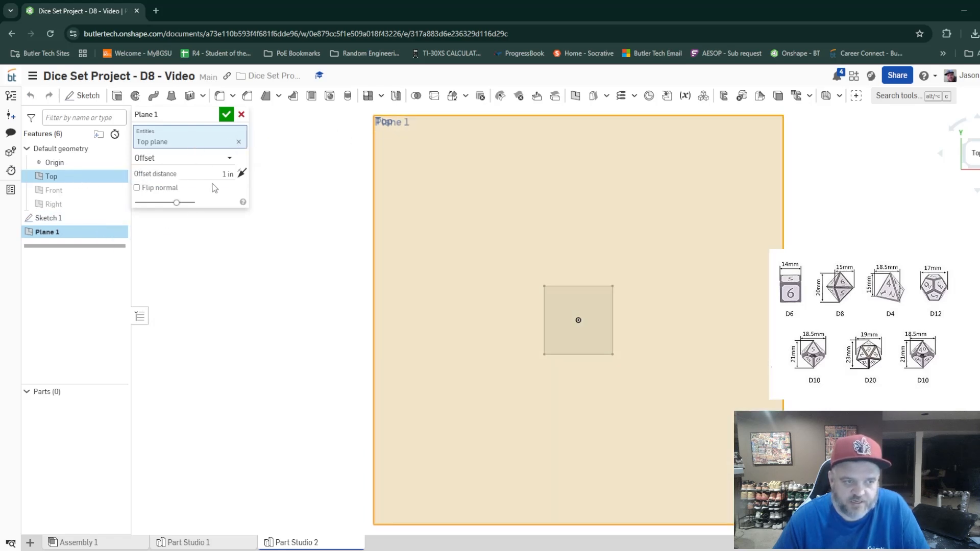
left_click(217, 175)
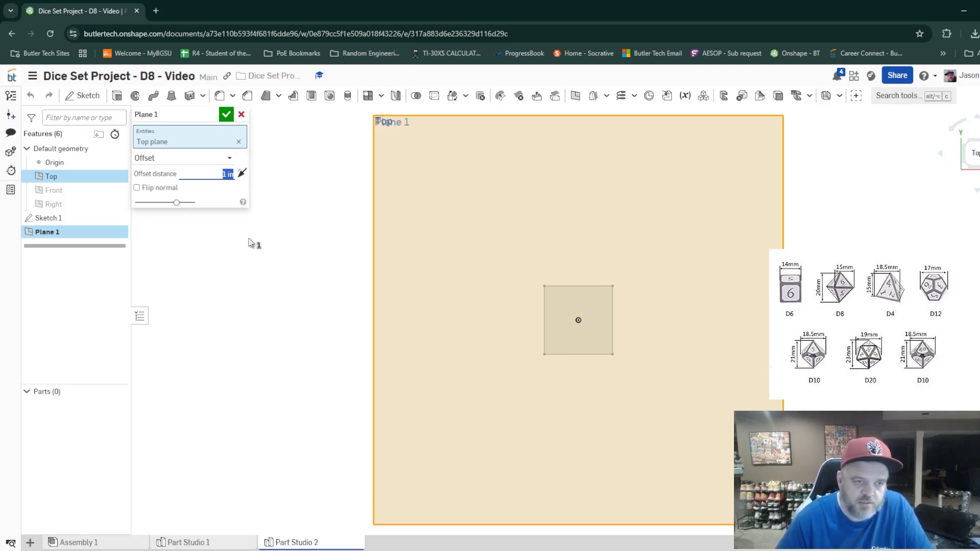
type("0.66")
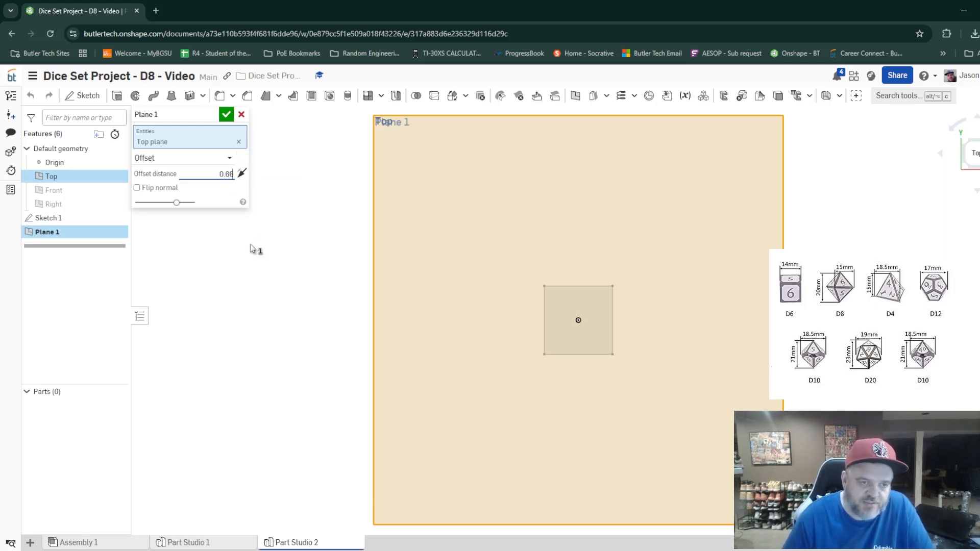
type("7")
key("Return")
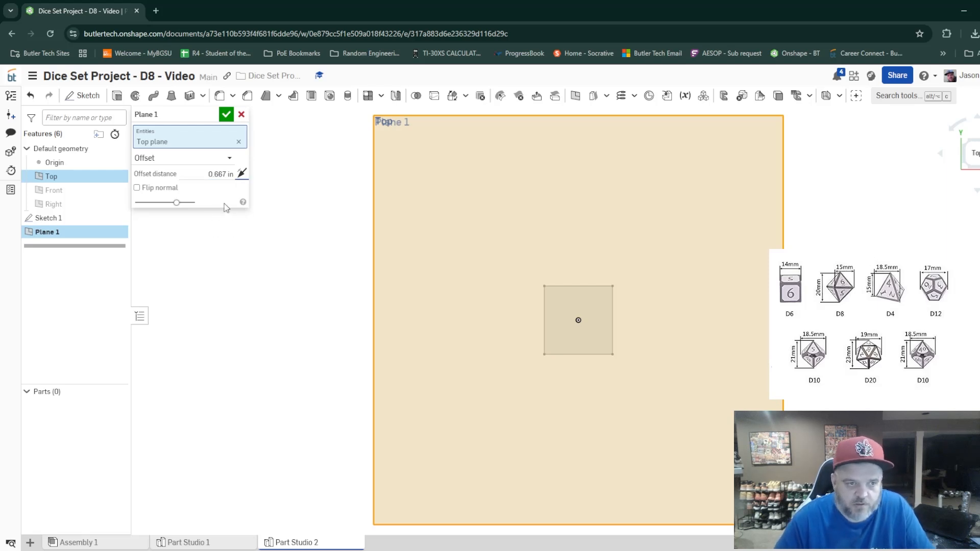
left_click(226, 115)
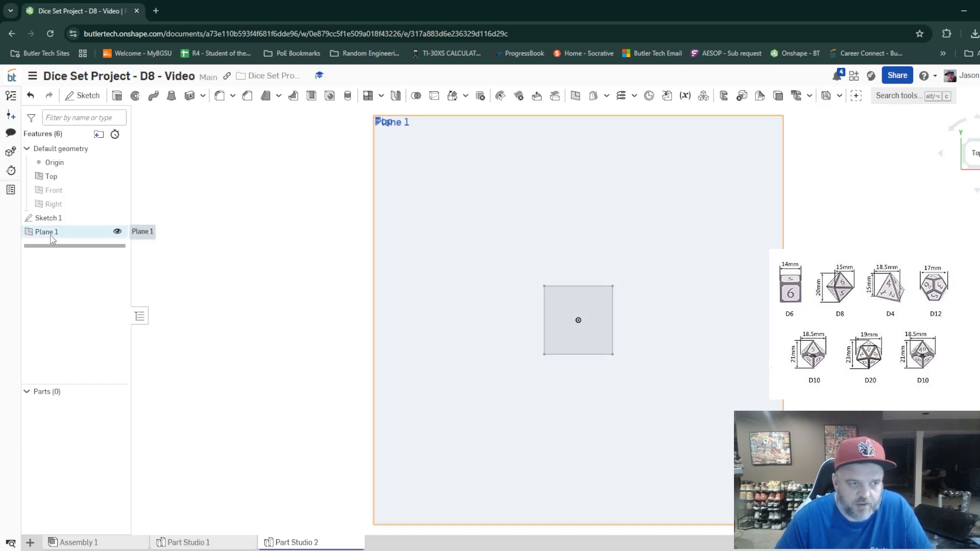
Sketch a single point on Plane 1, directly over the origin, and finish the sketch
left_click(83, 95)
left_click(97, 232)
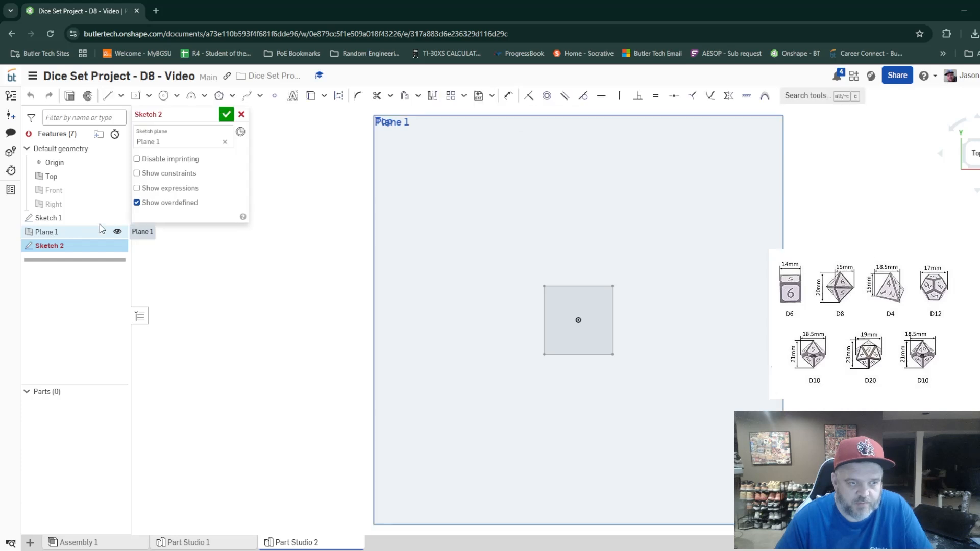
left_click(275, 96)
left_click(578, 320)
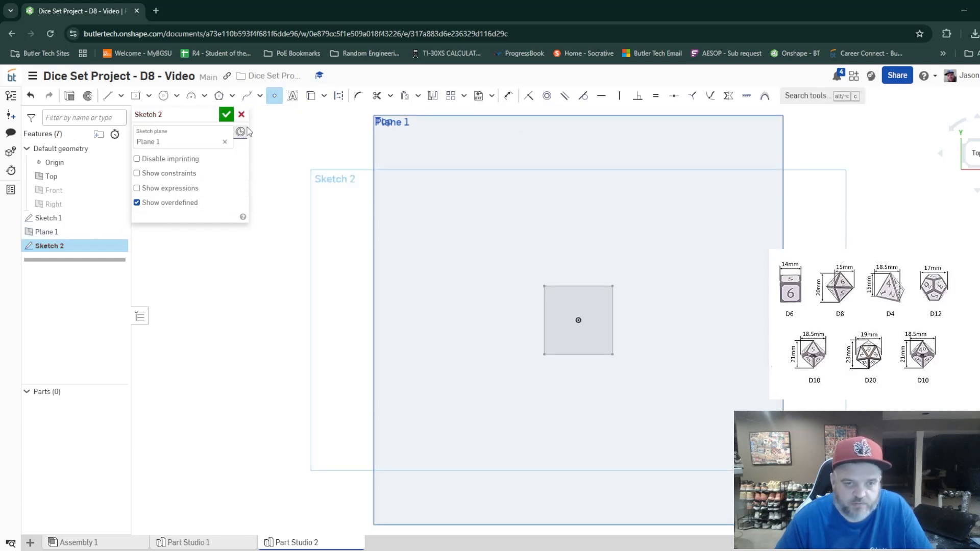
left_click(226, 114)
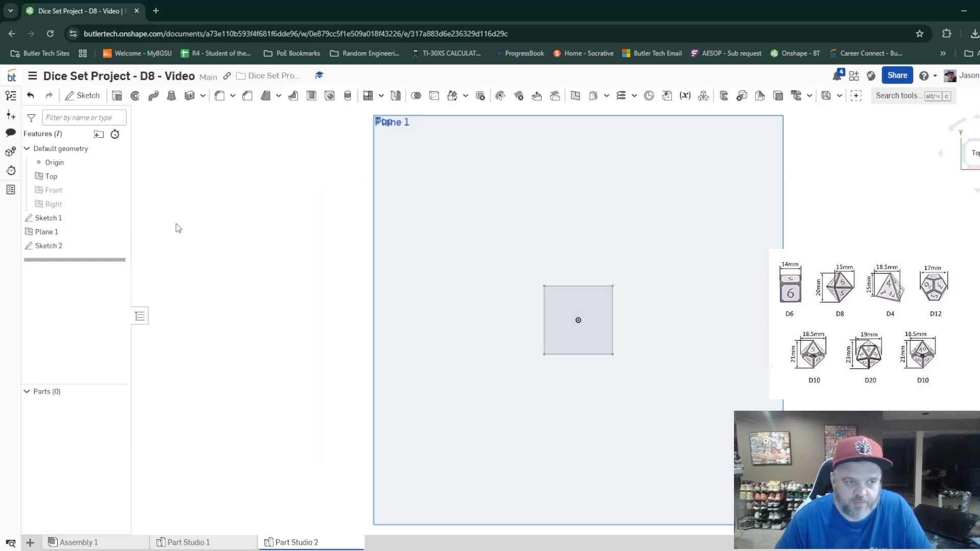
Create a second plane offset 0.667 in from the Top plane in the opposite direction, below the square
right_click(55, 177)
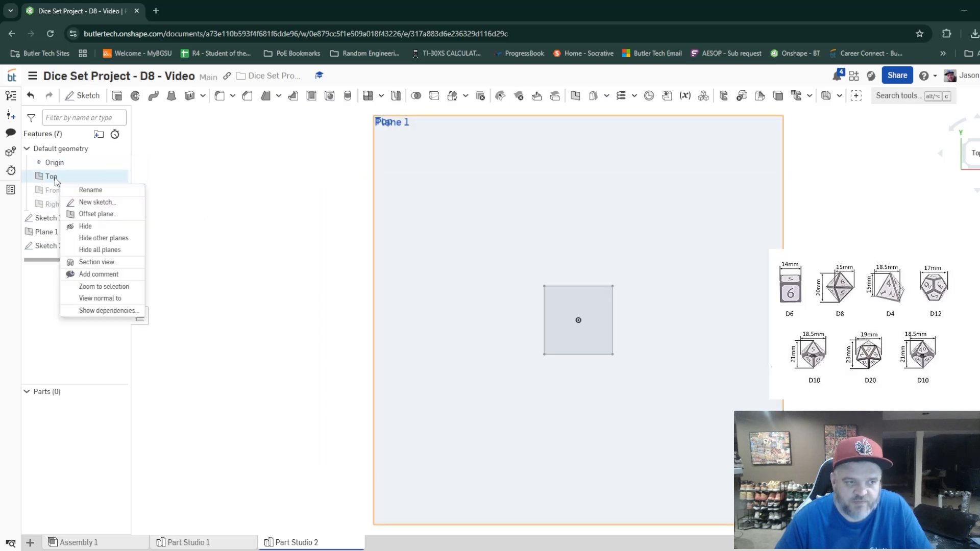
left_click(96, 217)
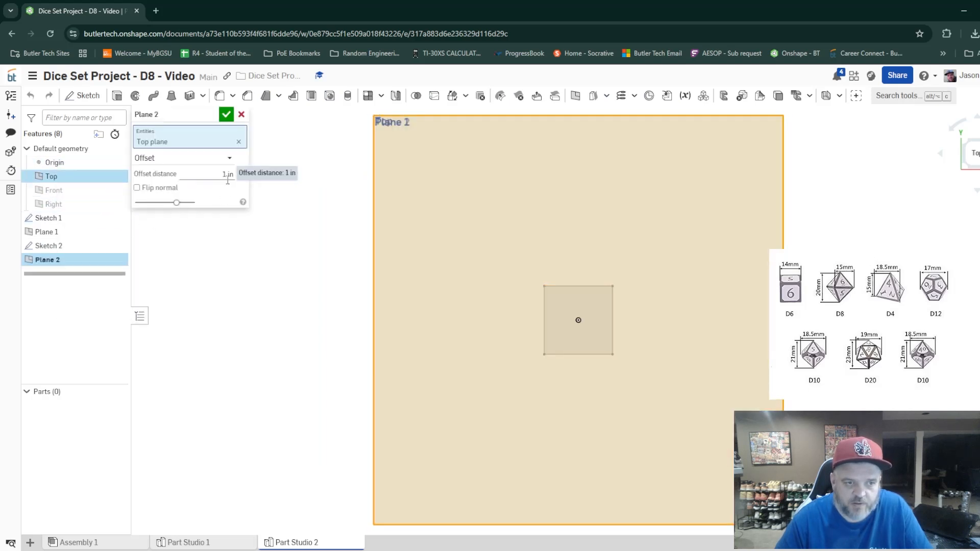
left_click(223, 176)
type("0.667")
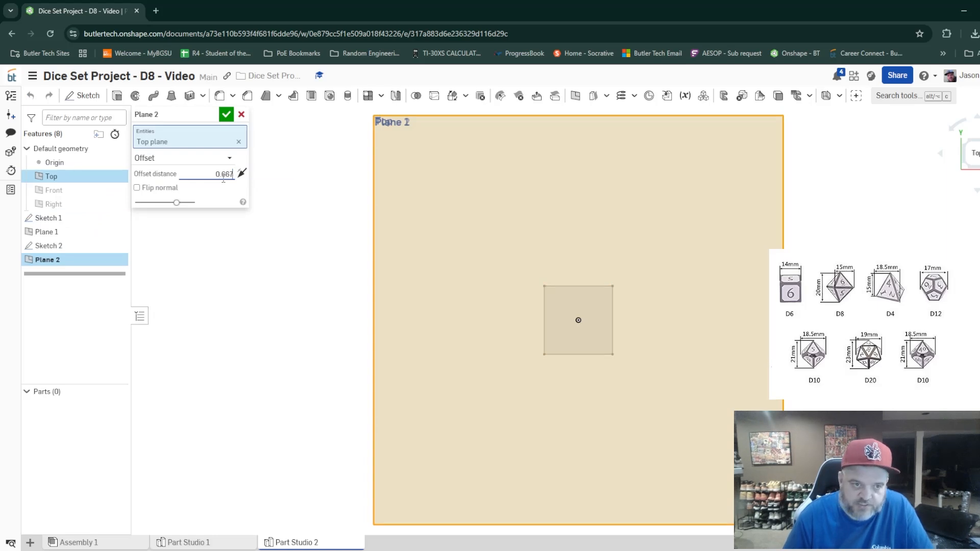
key("Return")
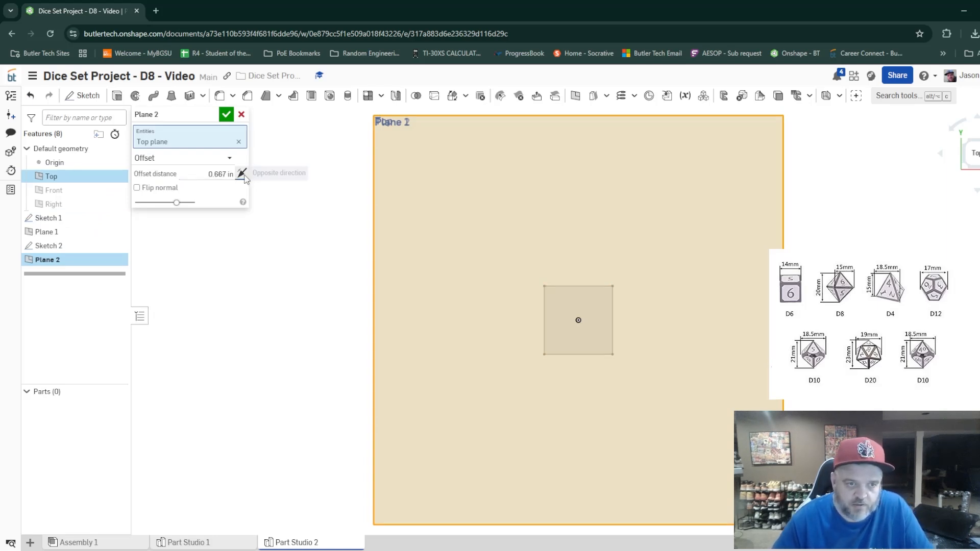
right_click_drag(802, 402, 738, 394)
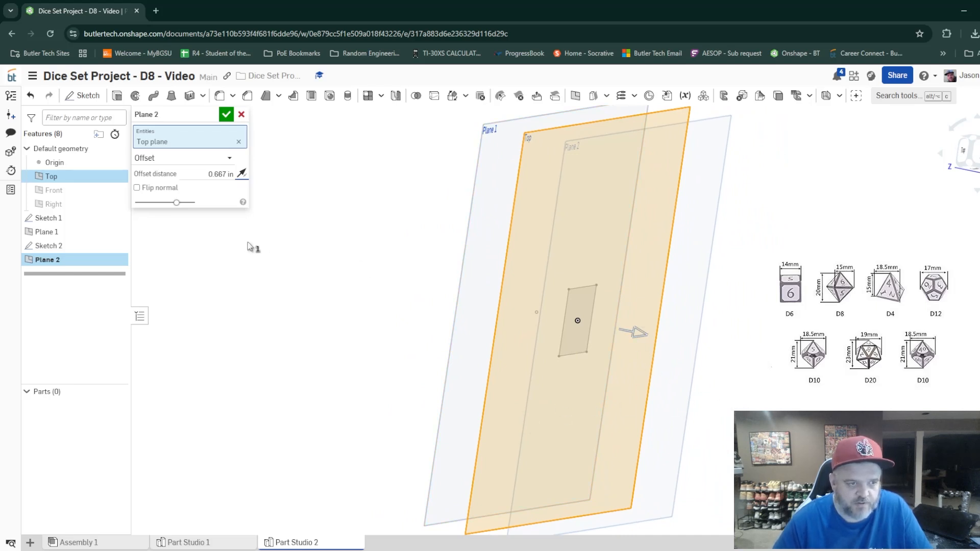
left_click(226, 115)
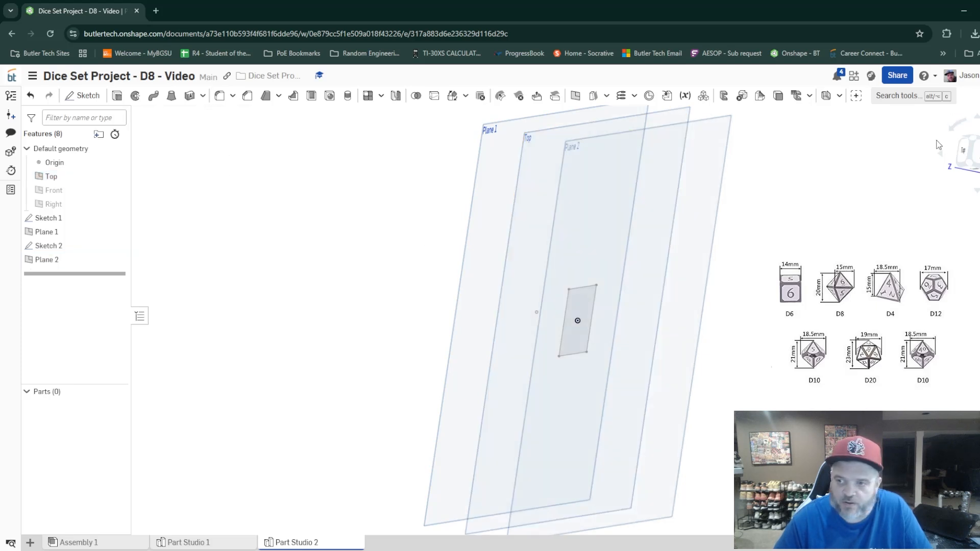
Sketch a single point on Plane 2, in line with the origin, and finish the sketch
left_click(963, 151)
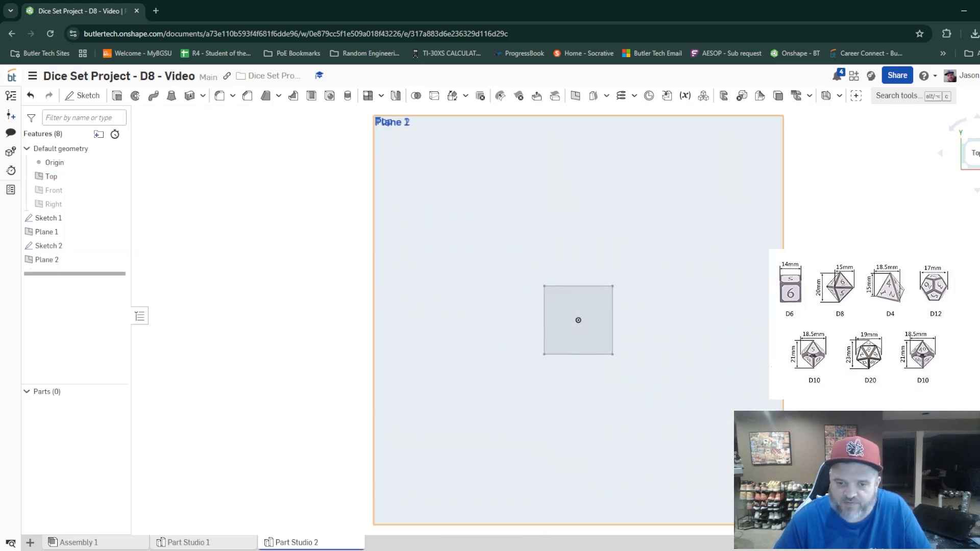
left_click(81, 95)
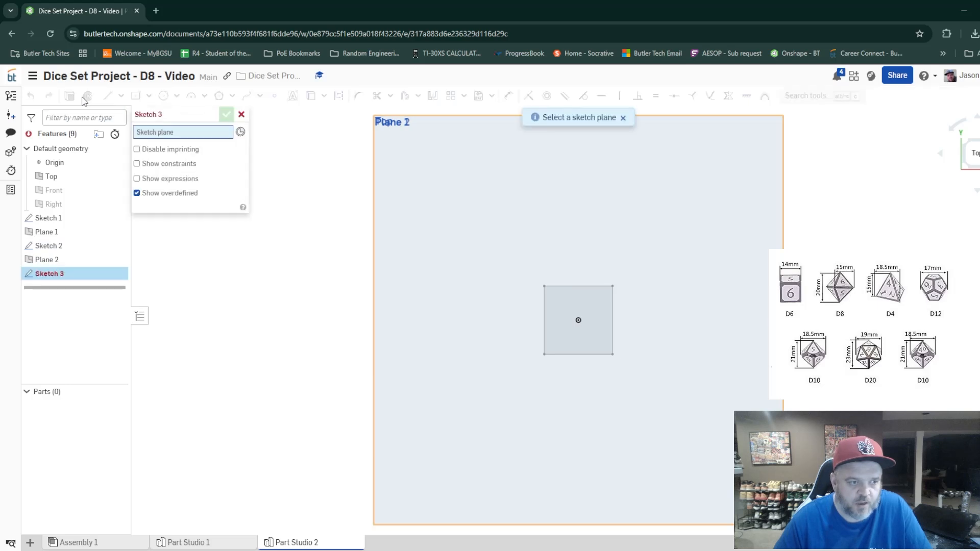
left_click(57, 261)
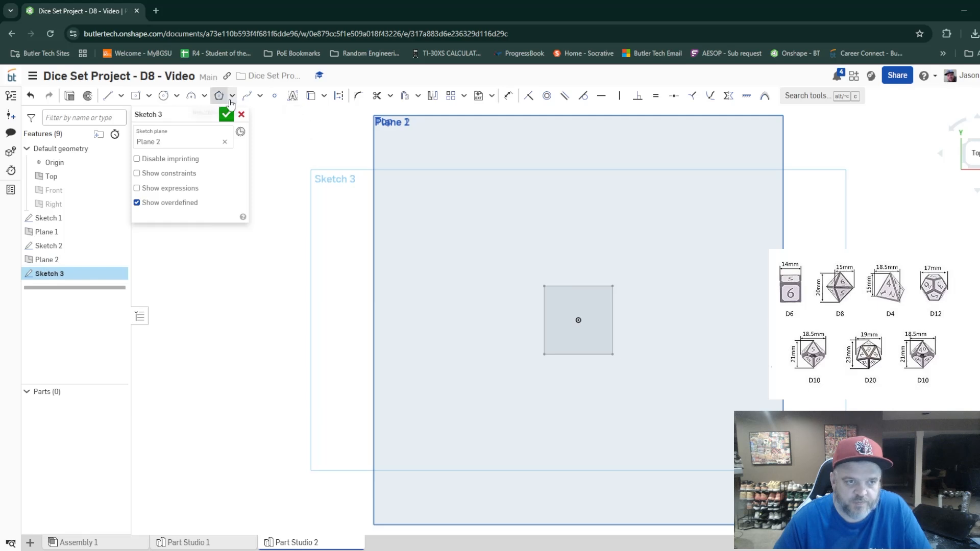
left_click(275, 95)
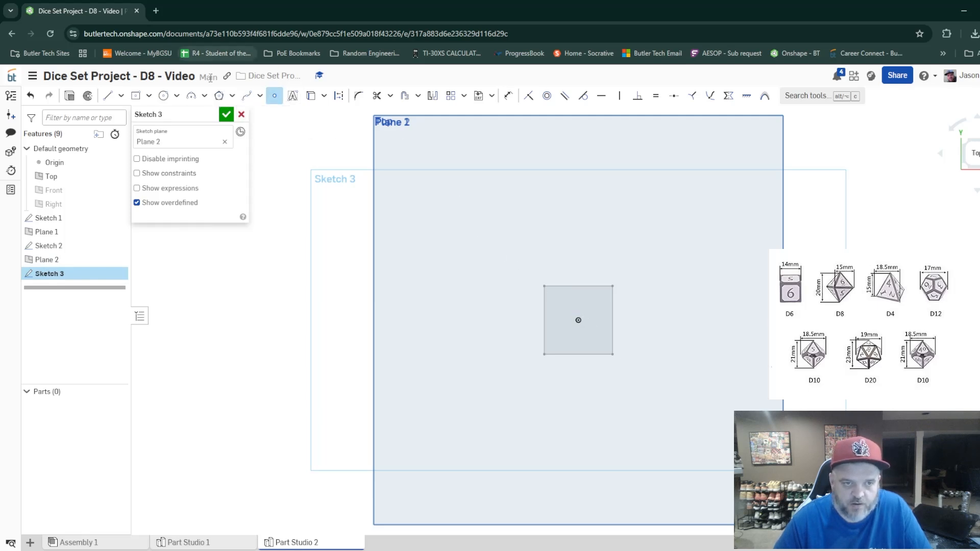
left_click(226, 114)
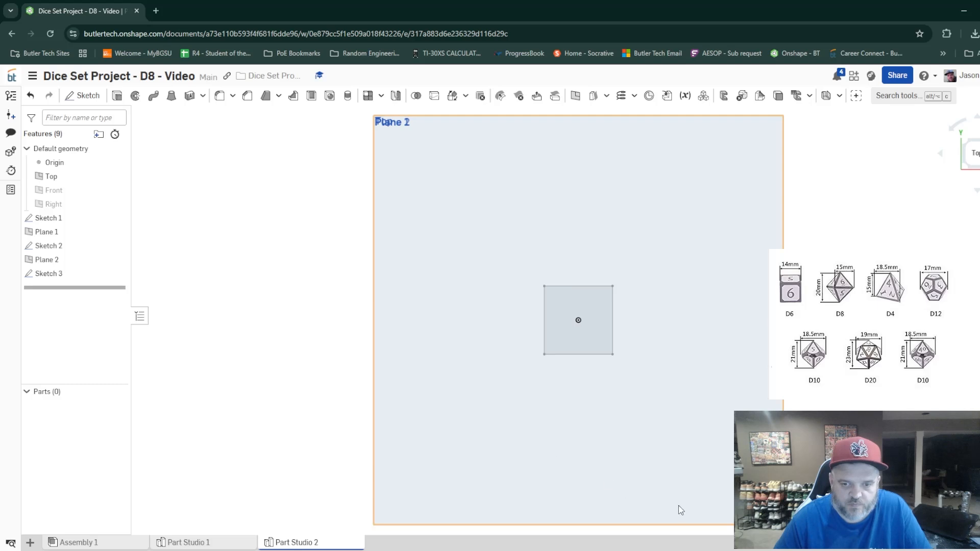
right_click_drag(678, 505, 630, 488)
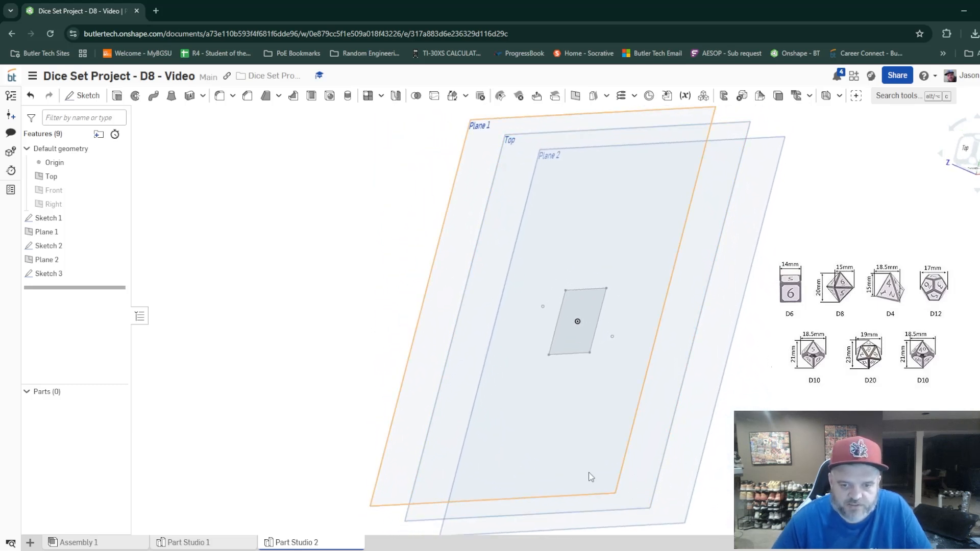
Loft a new solid from the Sketch 2 apex point to the square face of Sketch 1
left_click(172, 97)
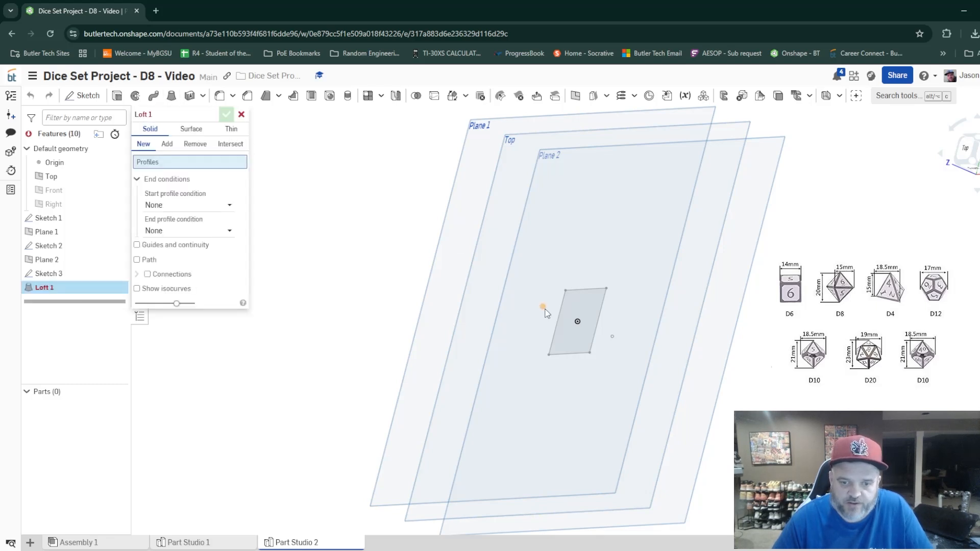
left_click(543, 308)
left_click(571, 341)
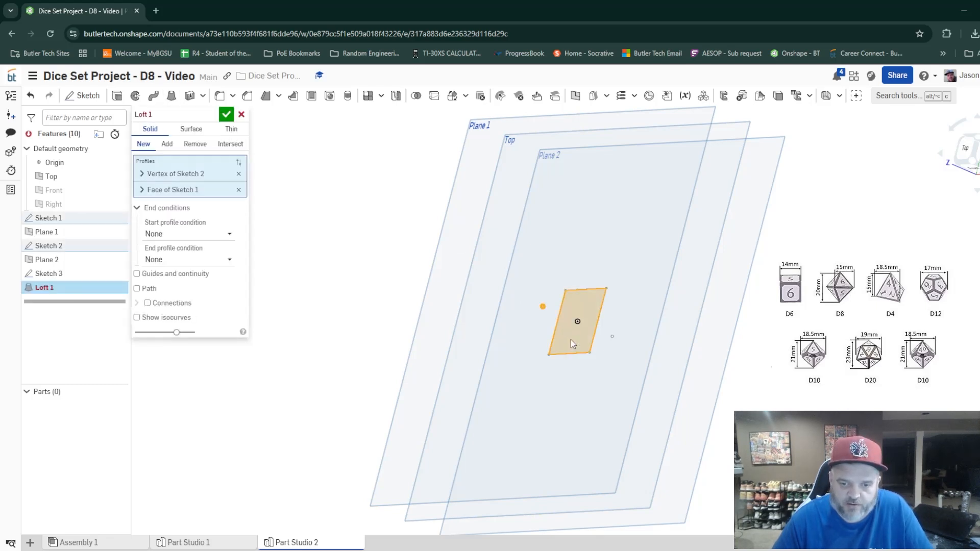
left_click(612, 337)
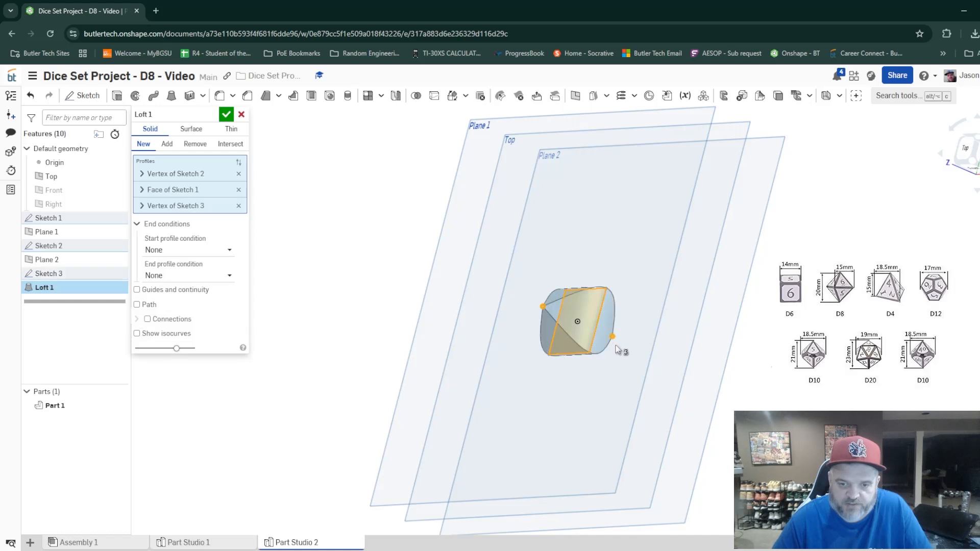
right_click_drag(663, 391, 615, 396)
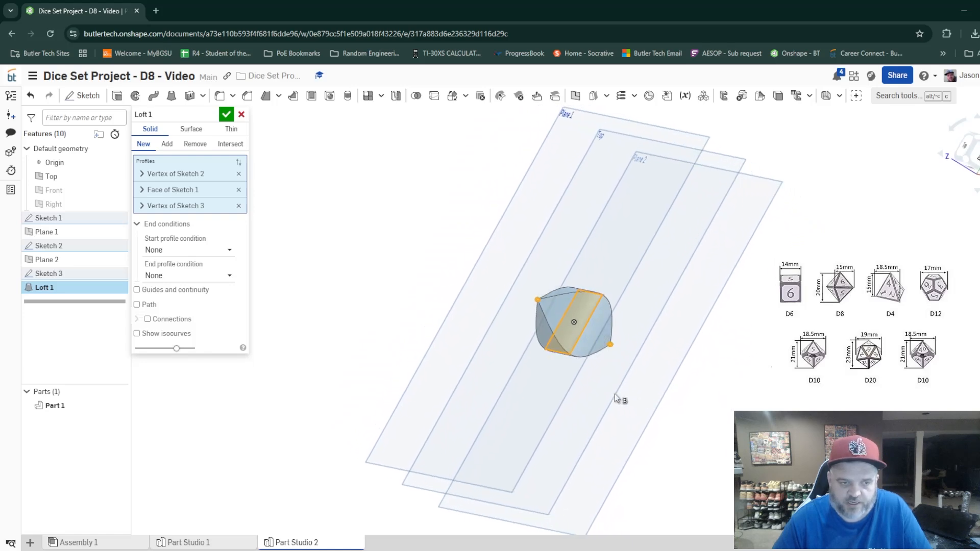
left_click(238, 206)
mouse_move(628, 441)
right_mouse_down()
mouse_move(656, 437)
mouse_move(638, 422)
mouse_move(679, 445)
mouse_move(673, 433)
right_mouse_up()
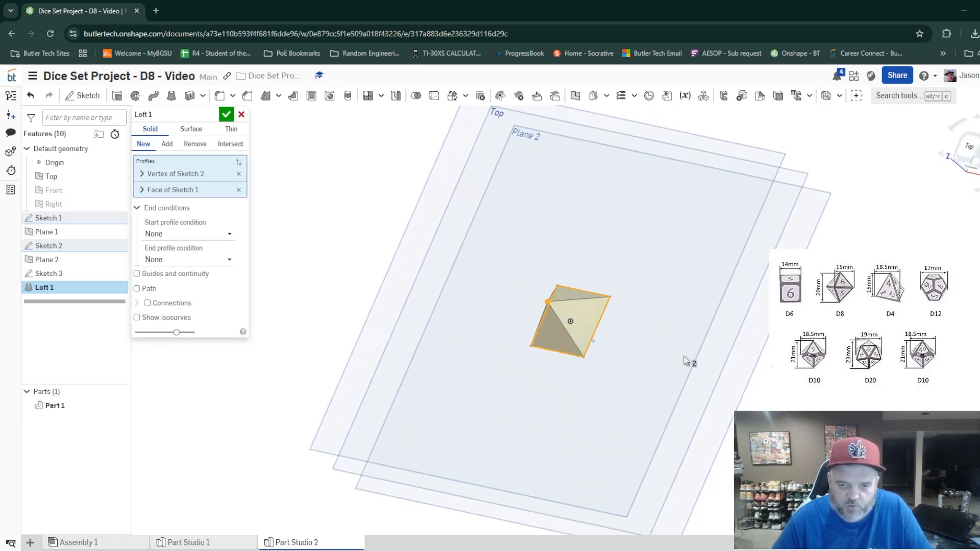
left_click(228, 116)
Loft from the Sketch 3 apex point to the square base face of the first loft, adding it to Part 1
right_click_drag(514, 362, 713, 411)
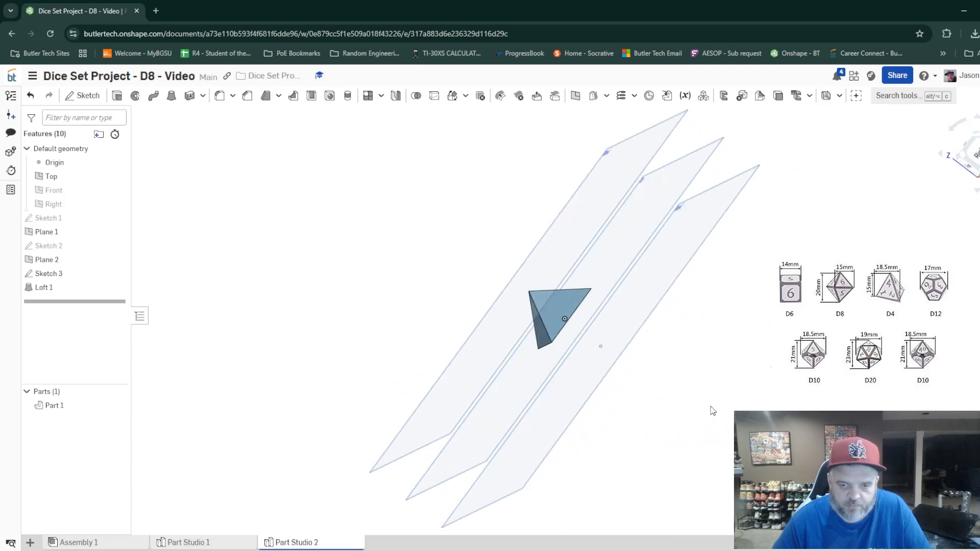
left_click(171, 95)
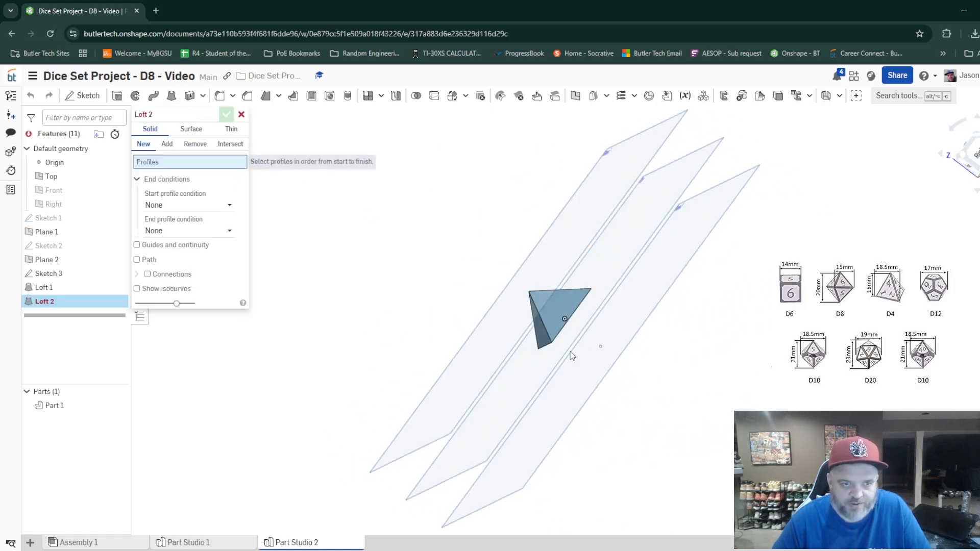
left_click(600, 346)
right_click_drag(667, 412, 632, 396)
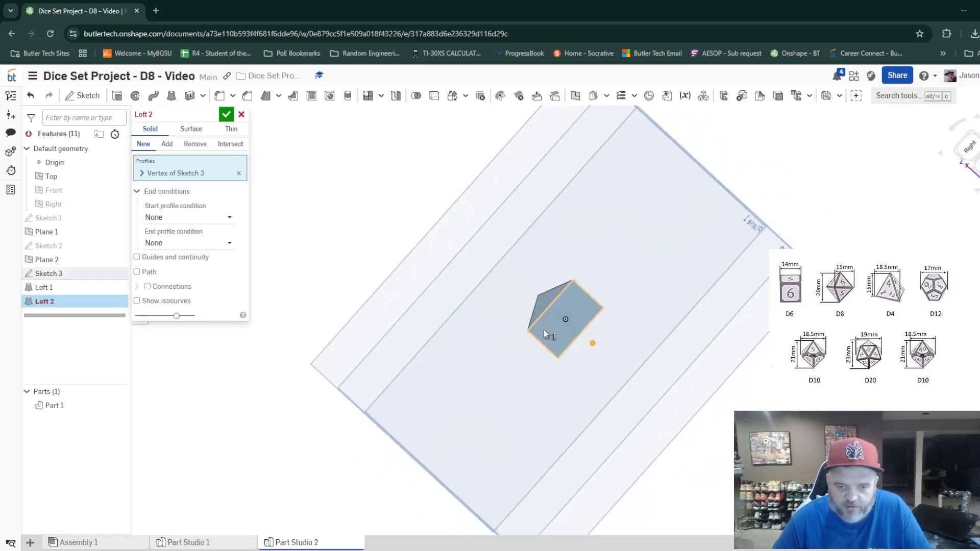
left_click(545, 334)
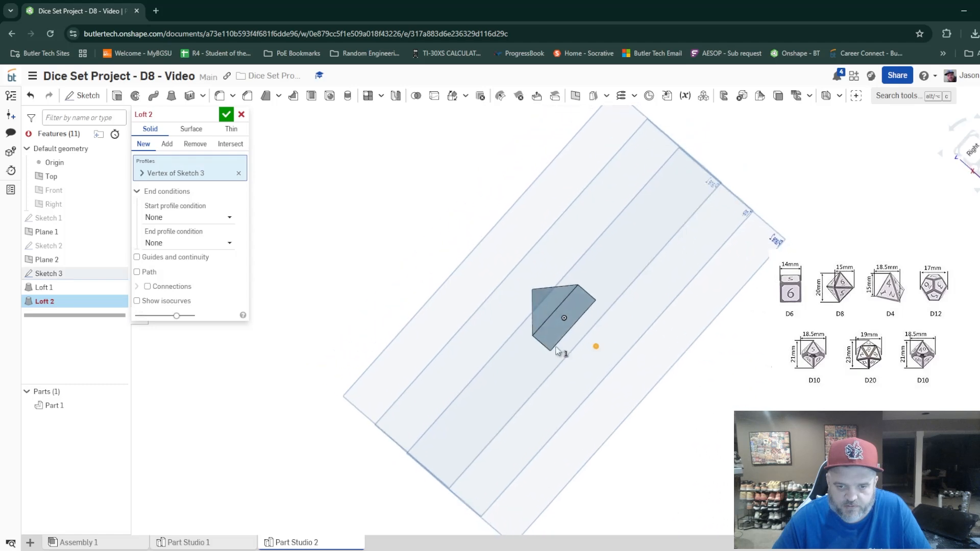
right_click_drag(434, 370, 443, 390)
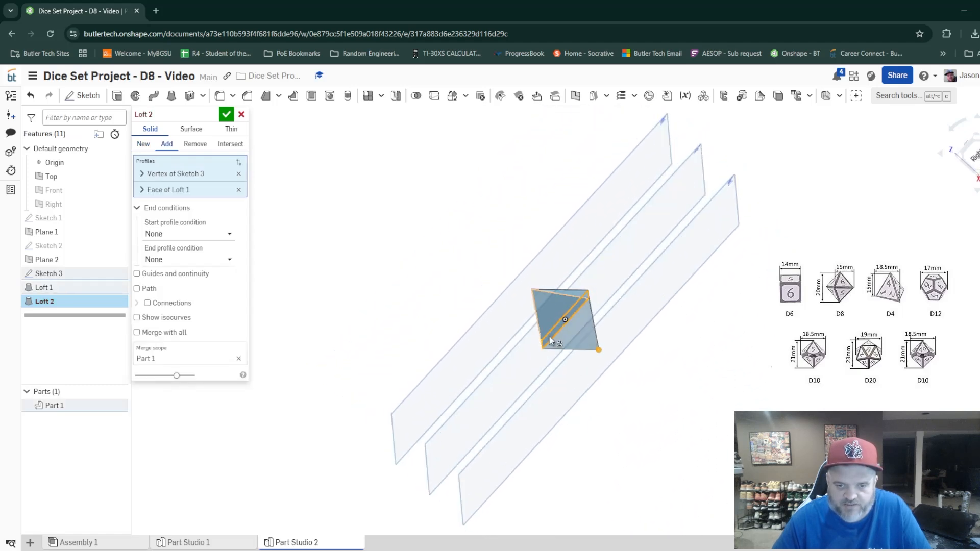
left_click(226, 115)
Hide the Top plane, Plane 1, Plane 2 and the origin
key("shift+7")
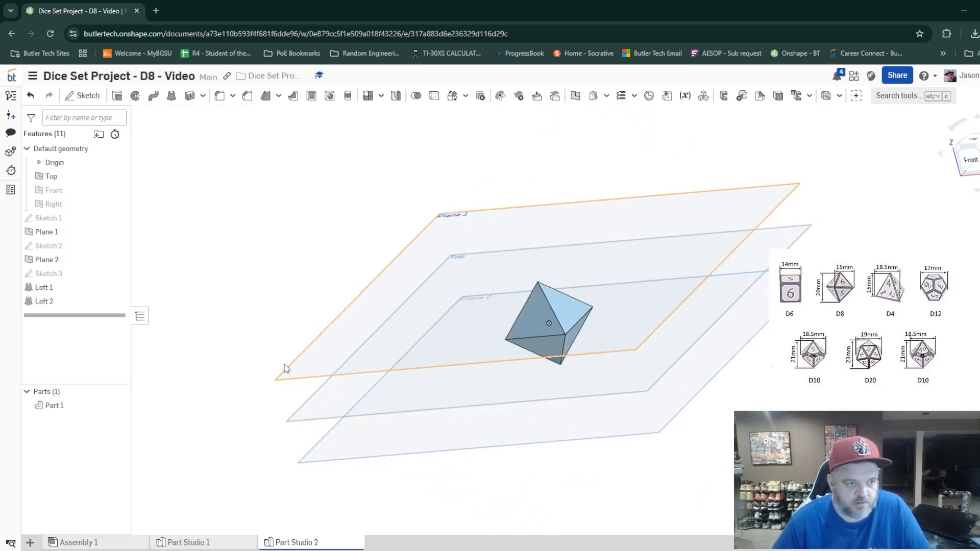
left_click(118, 176)
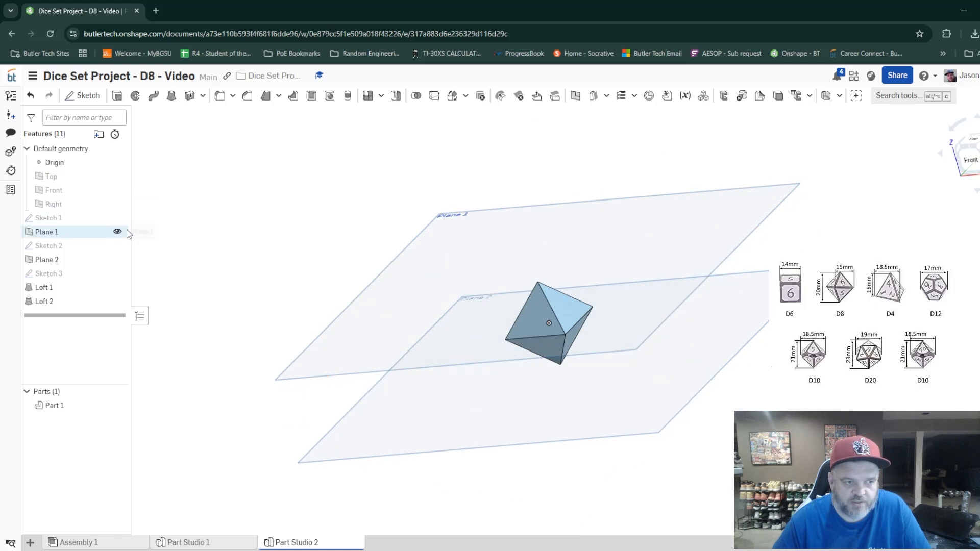
left_click(117, 231)
left_click(117, 259)
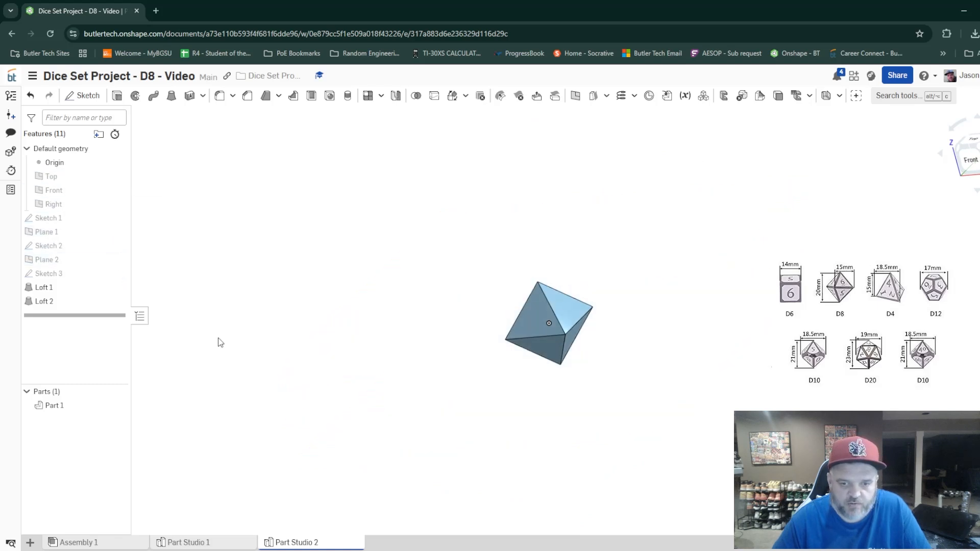
right_click_drag(475, 409, 542, 421)
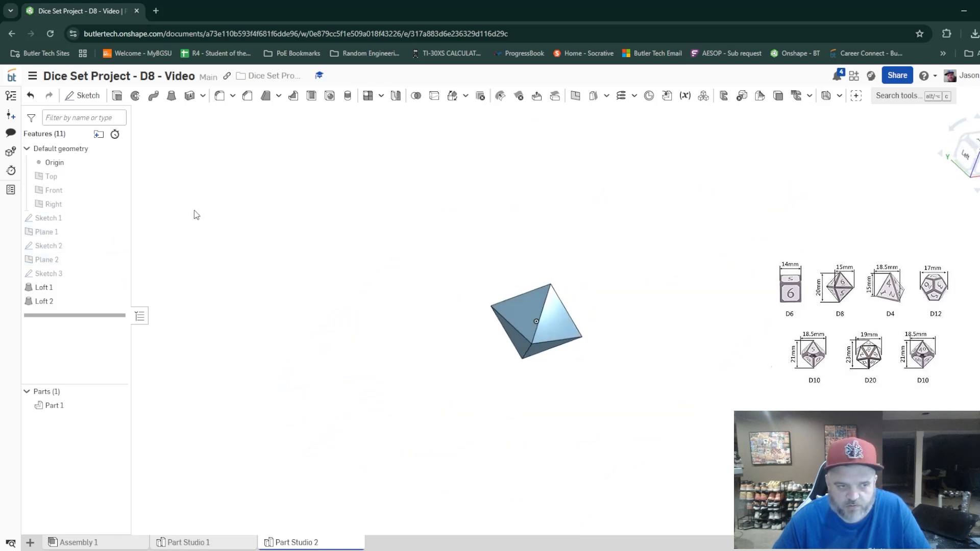
left_click(117, 163)
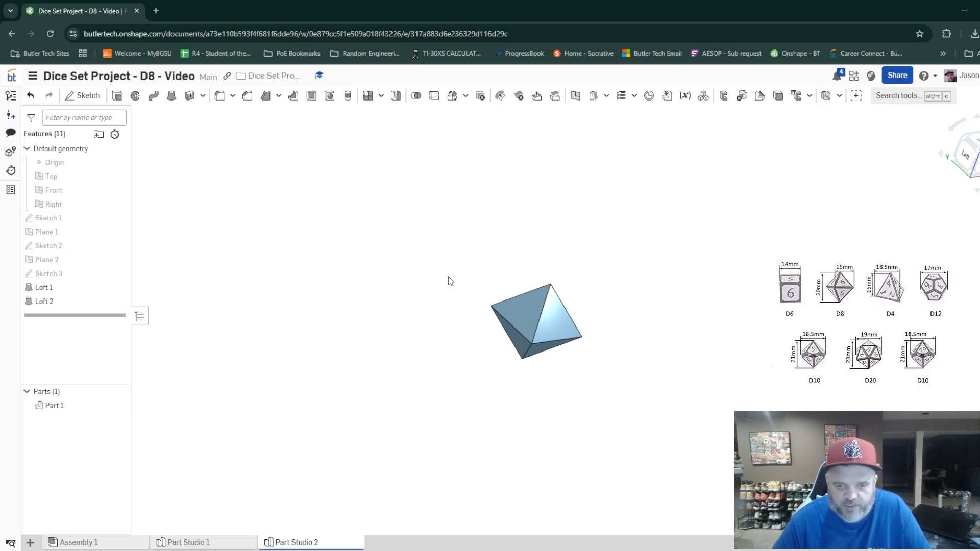
Fillet all twelve edges of the eight-sided die with a 0.05 in radius
right_click_drag(450, 280, 523, 465)
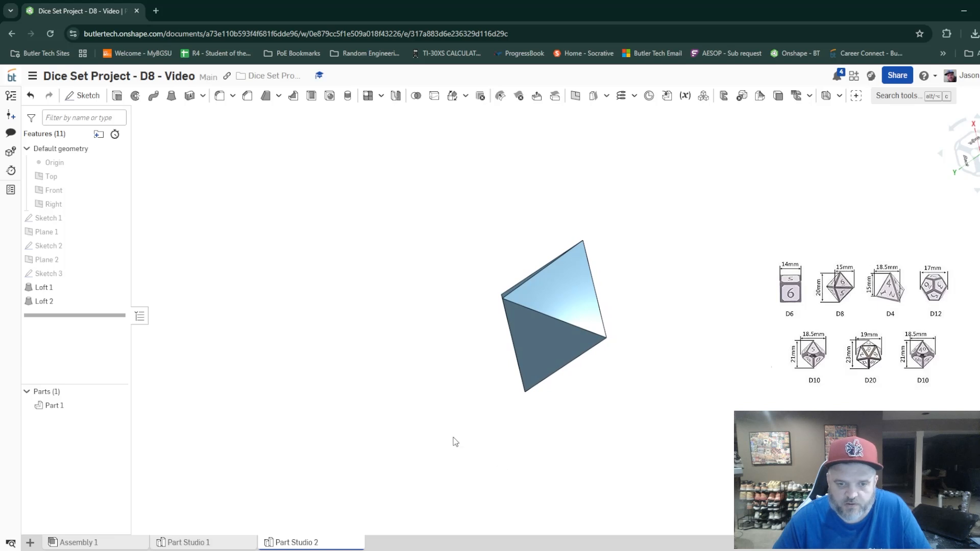
left_click(219, 95)
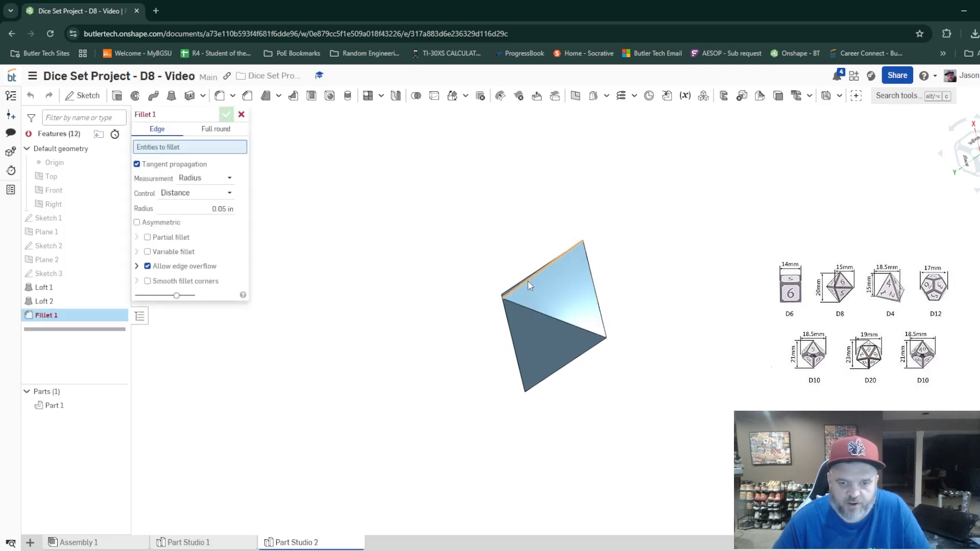
left_click(528, 280)
left_click(601, 311)
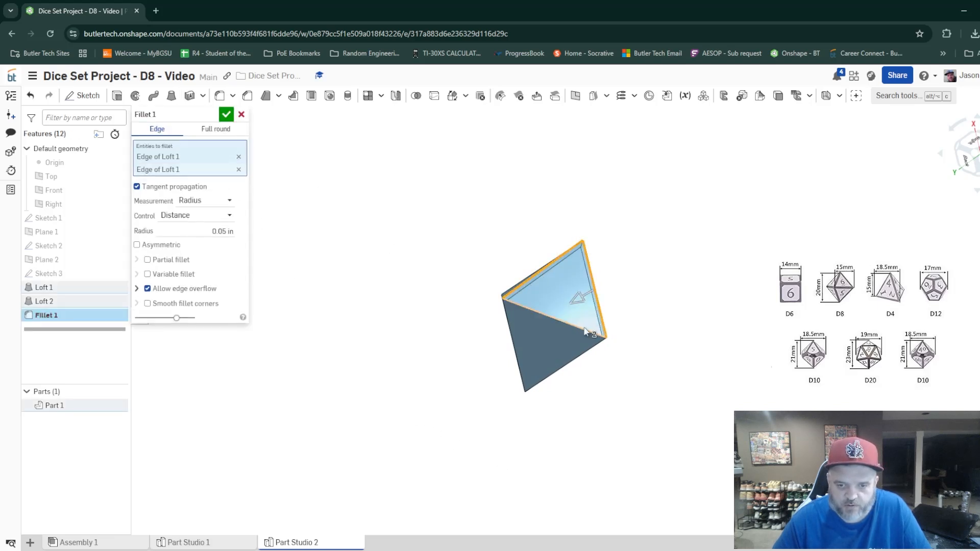
left_click(580, 327)
left_click(520, 365)
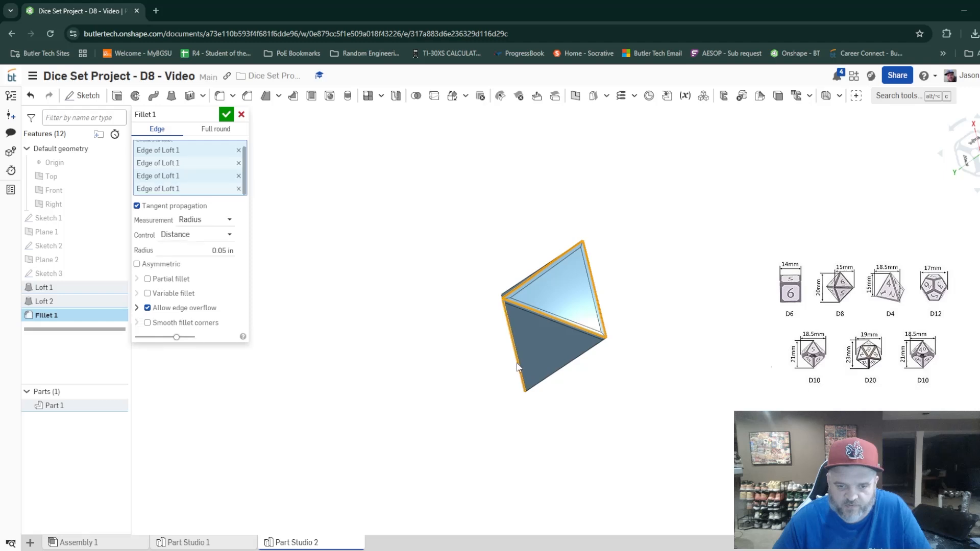
left_click(555, 372)
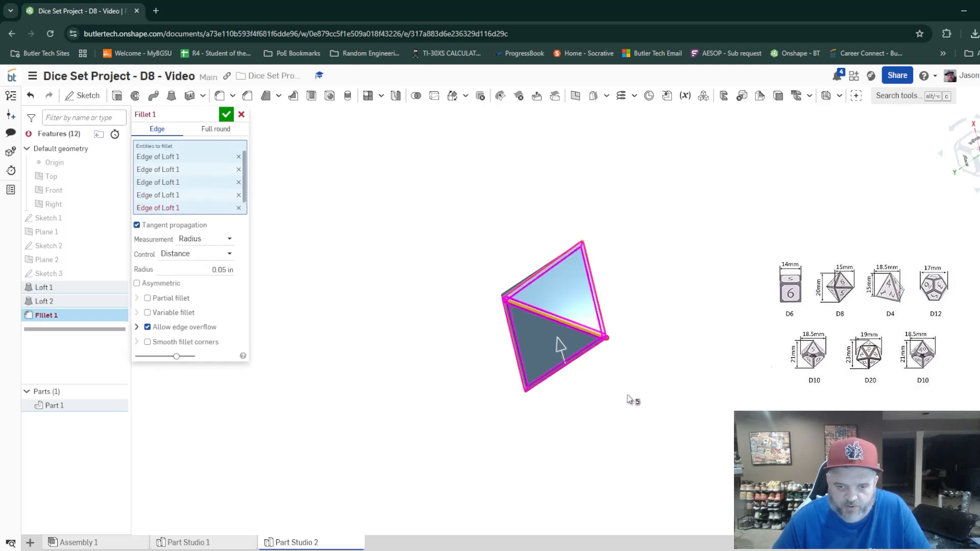
right_click_drag(633, 400, 553, 386)
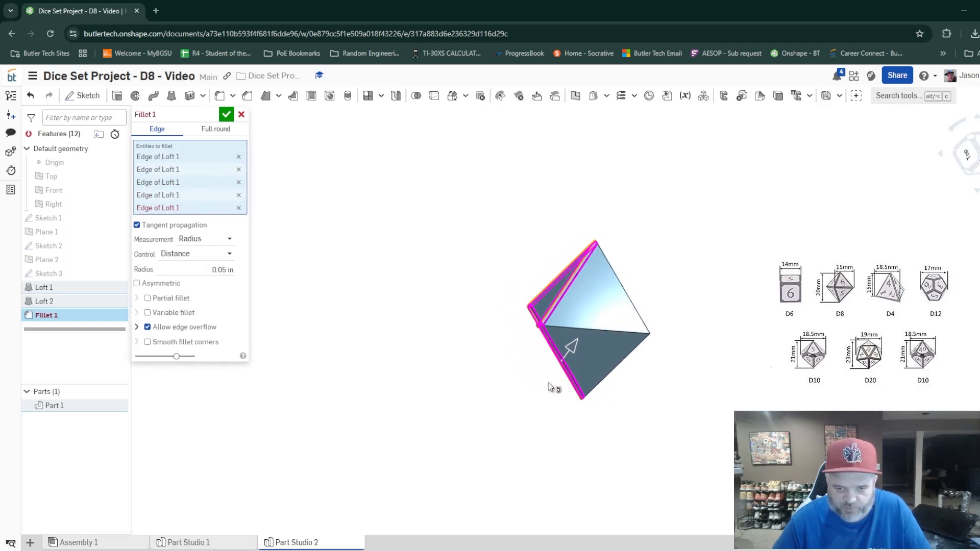
left_click(589, 329)
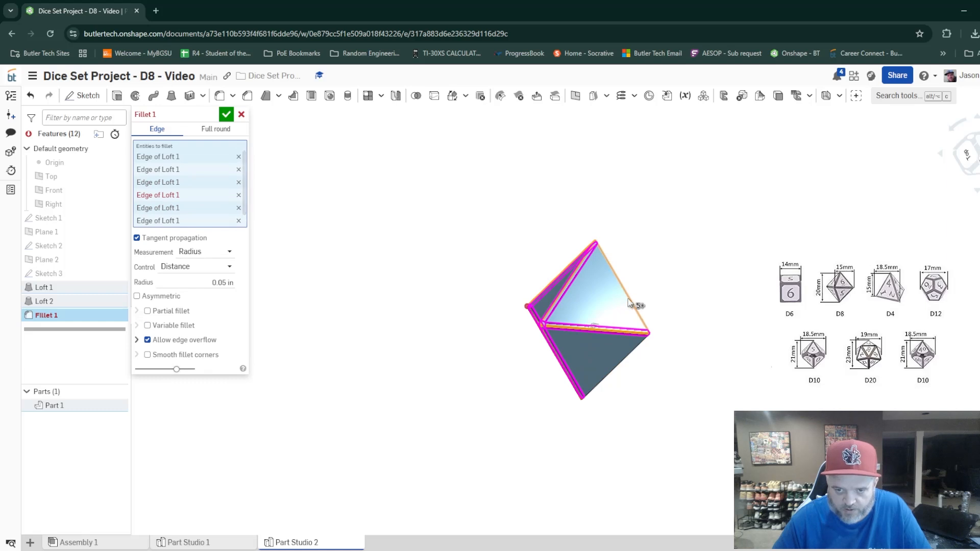
left_click(629, 303)
left_click(620, 363)
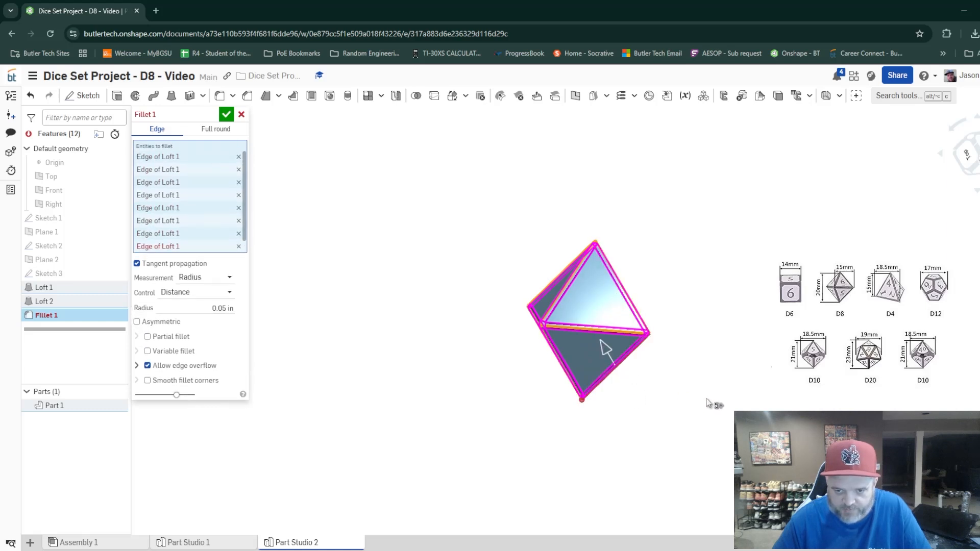
right_click_drag(709, 403, 634, 393)
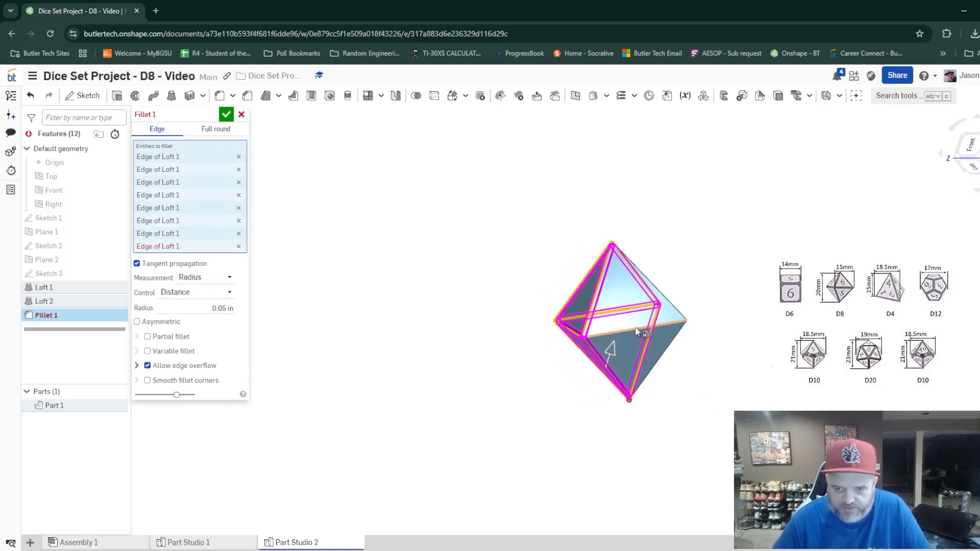
left_click(636, 332)
left_click(674, 313)
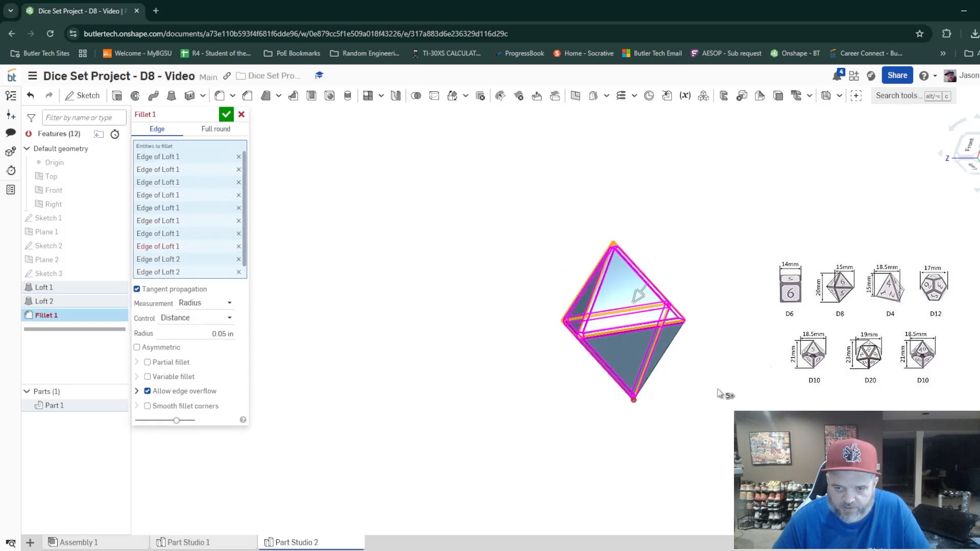
right_click_drag(638, 295, 660, 363)
left_click(659, 366)
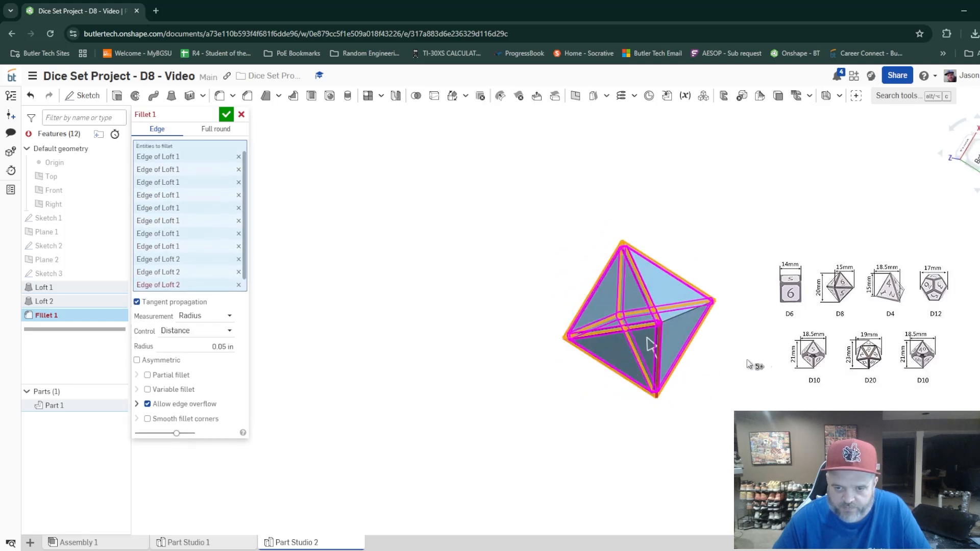
right_click_drag(748, 363, 689, 351)
left_click(674, 317)
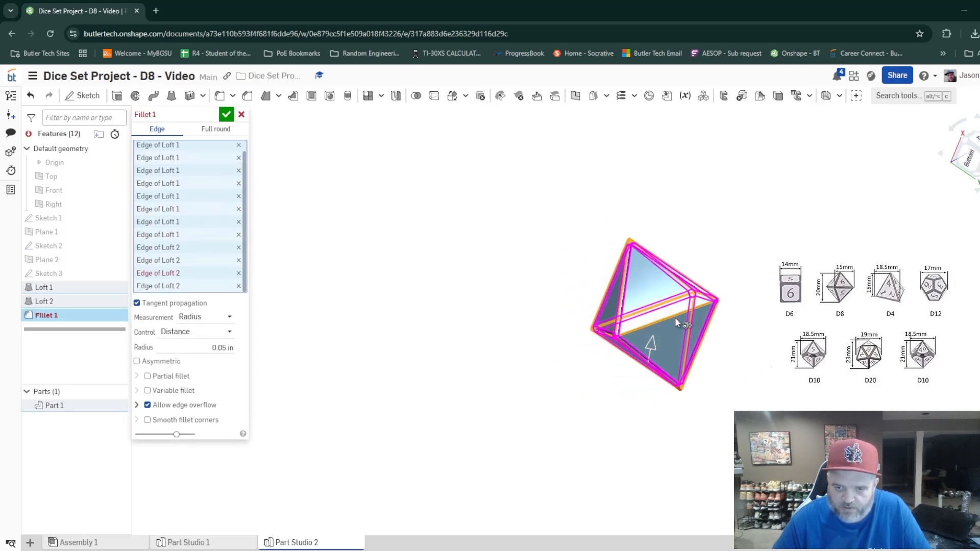
right_click_drag(674, 317, 648, 324)
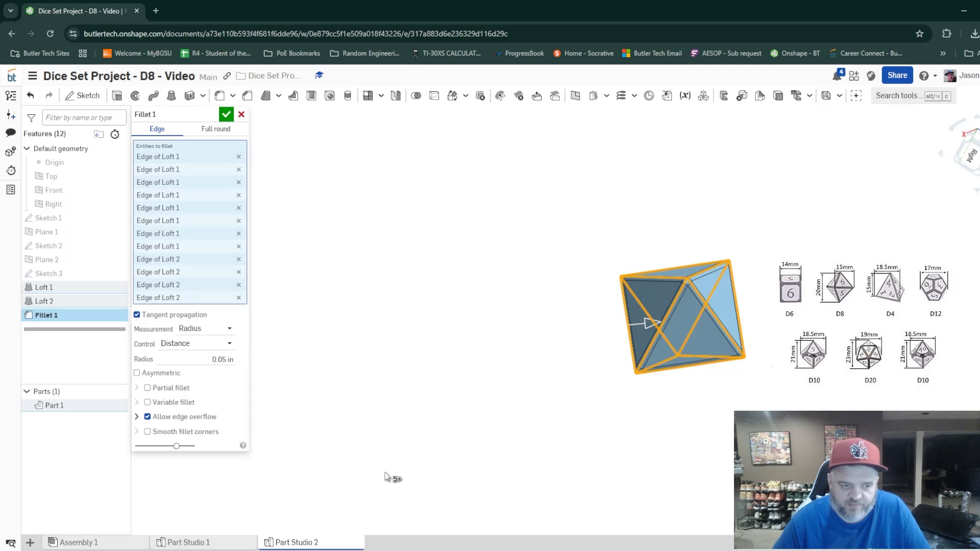
left_click(229, 122)
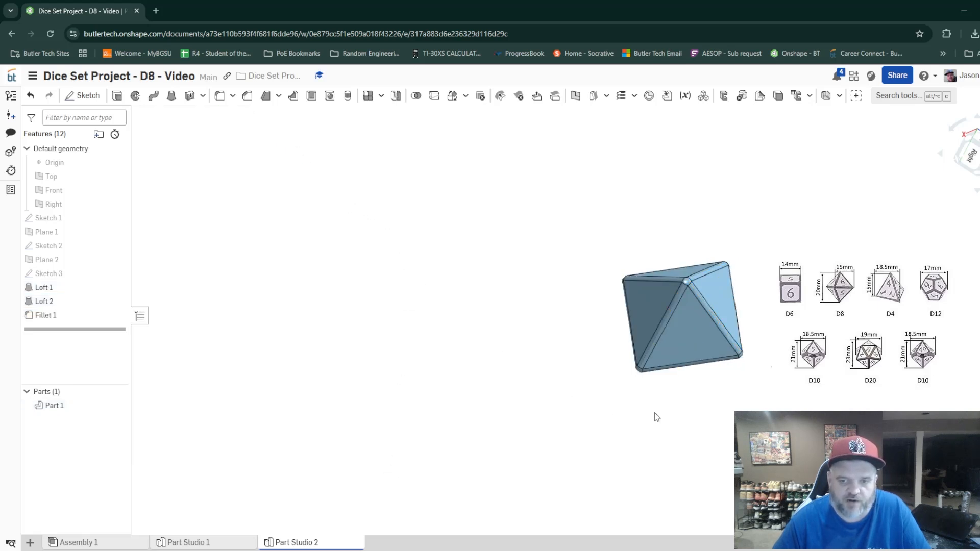